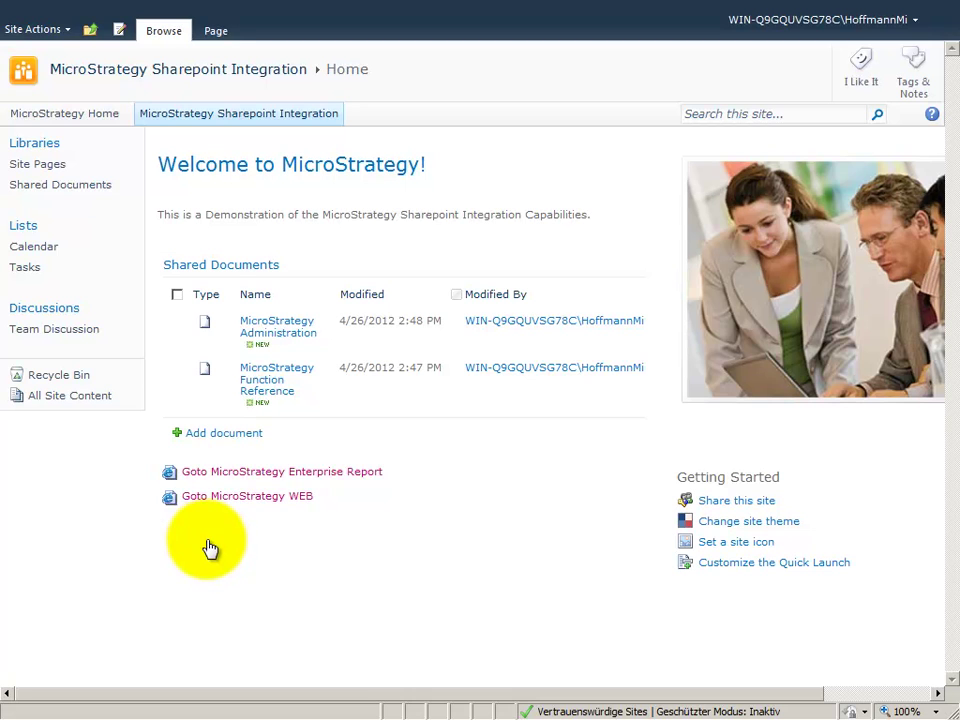
Step: Open the MicroStrategy Enterprise Report page from the Home page link
left_click(258, 473)
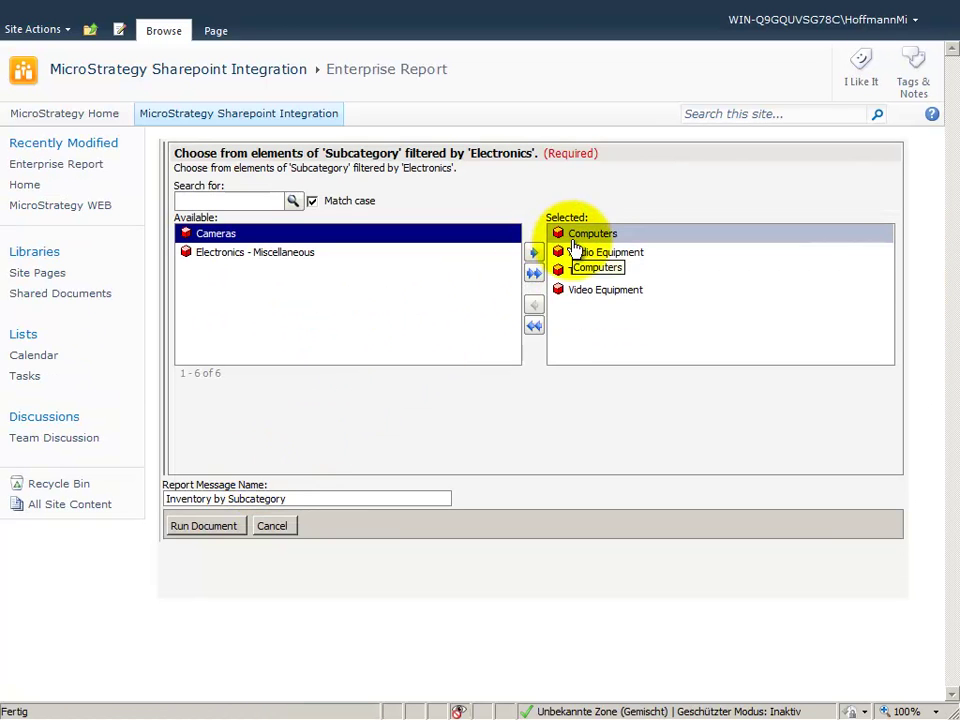
Step: Run the Inventory by Subcategory report and switch it to Audio Equipment
left_click(229, 534)
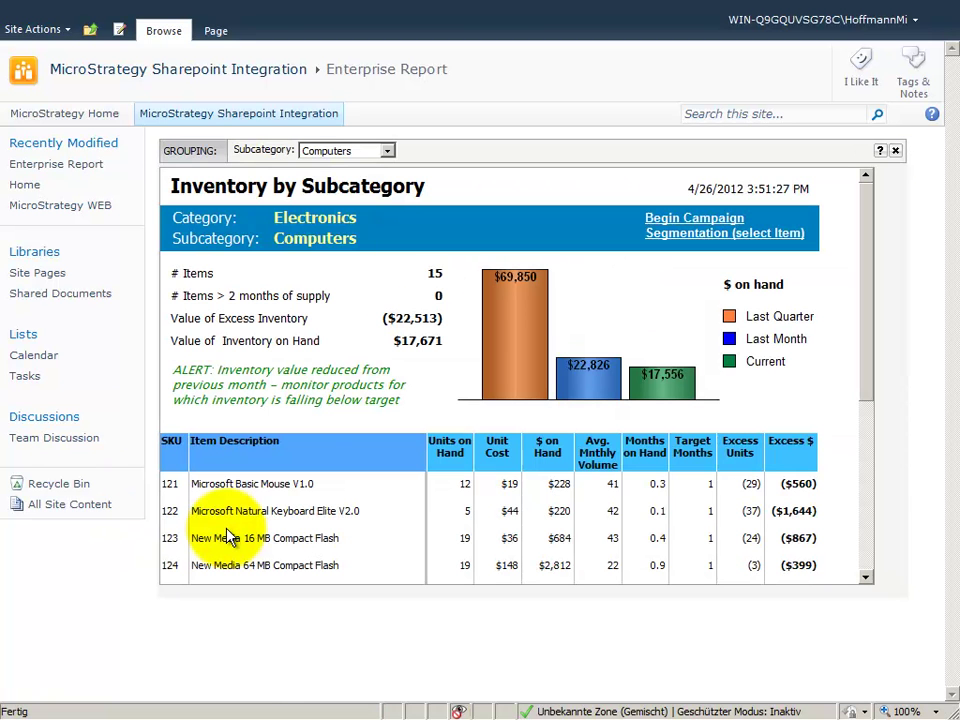
left_click(349, 158)
left_click(346, 176)
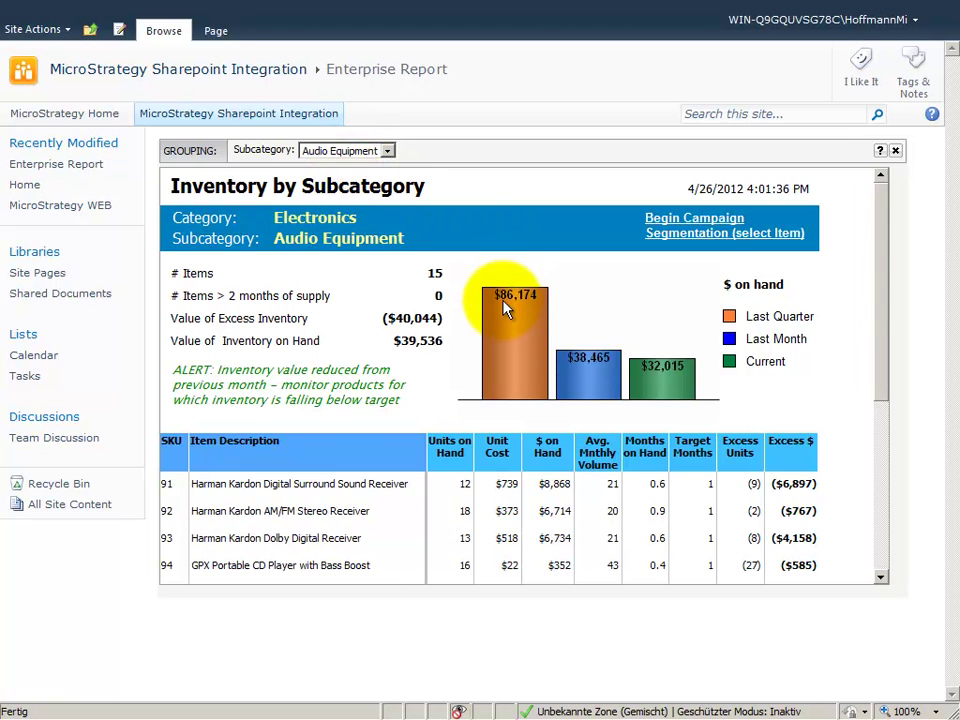
left_click_drag(883, 268, 872, 245)
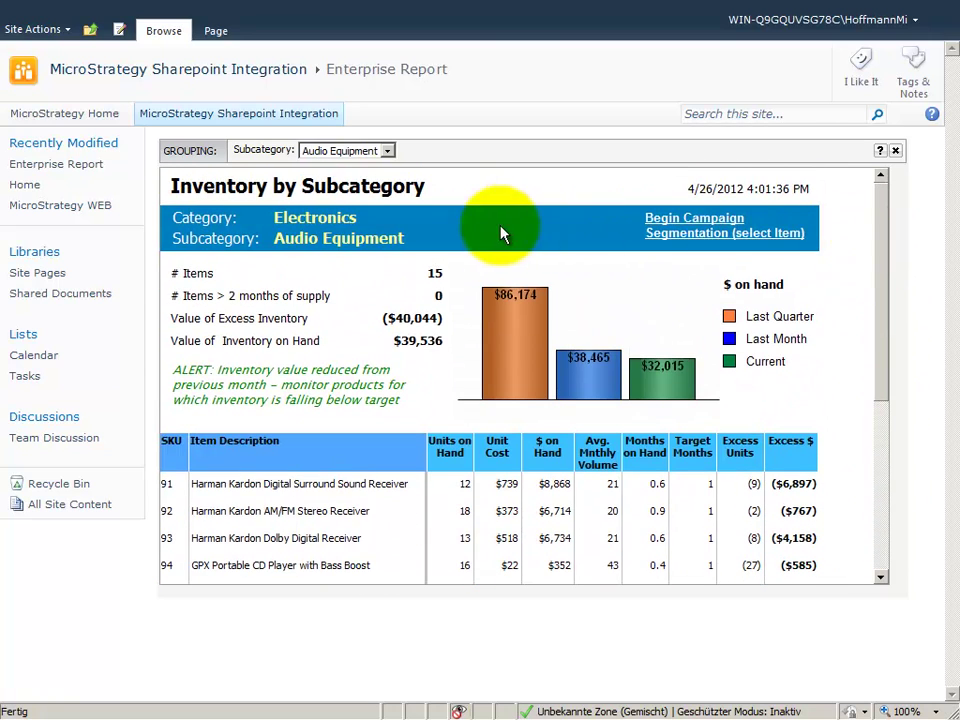
Step: Open the Corporate Sales Overview dashboard from MicroStrategy WEB's Shared Reports
left_click(22, 188)
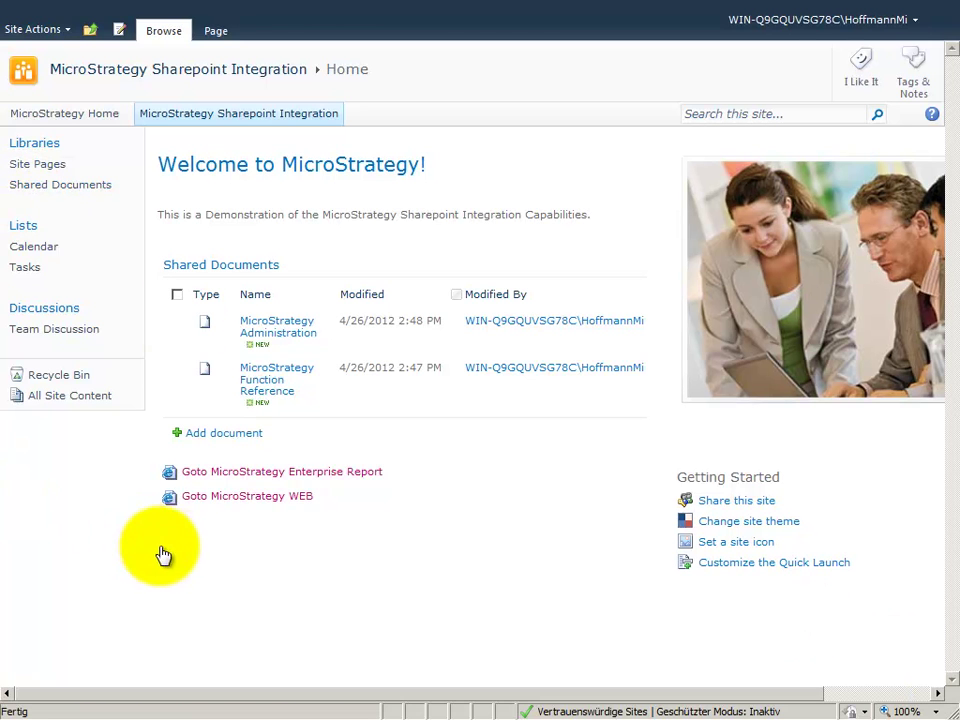
left_click(239, 500)
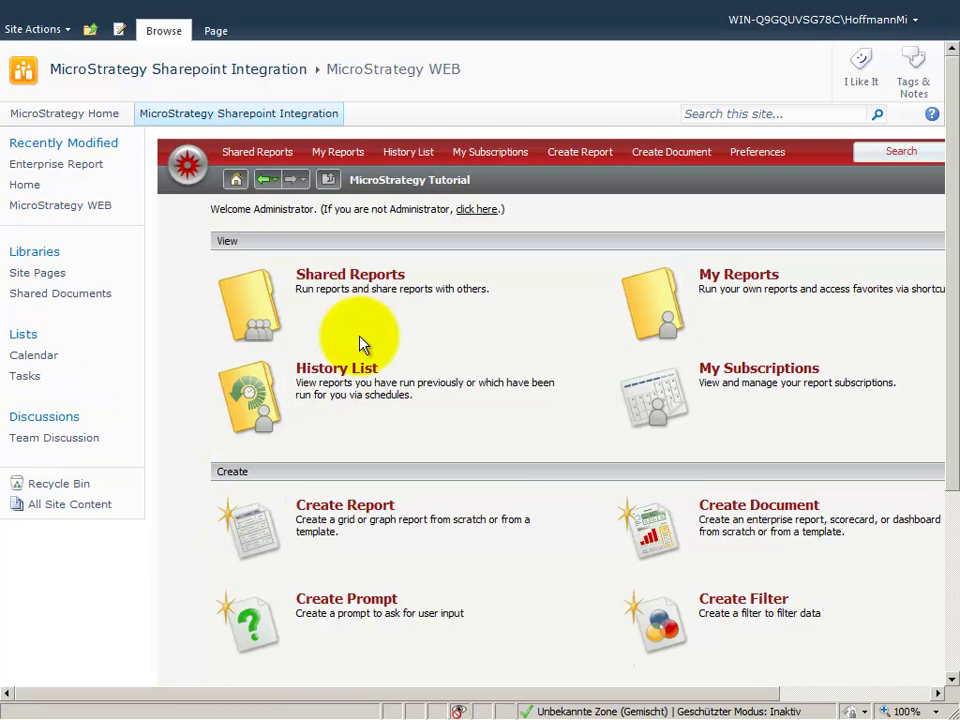
left_click(334, 287)
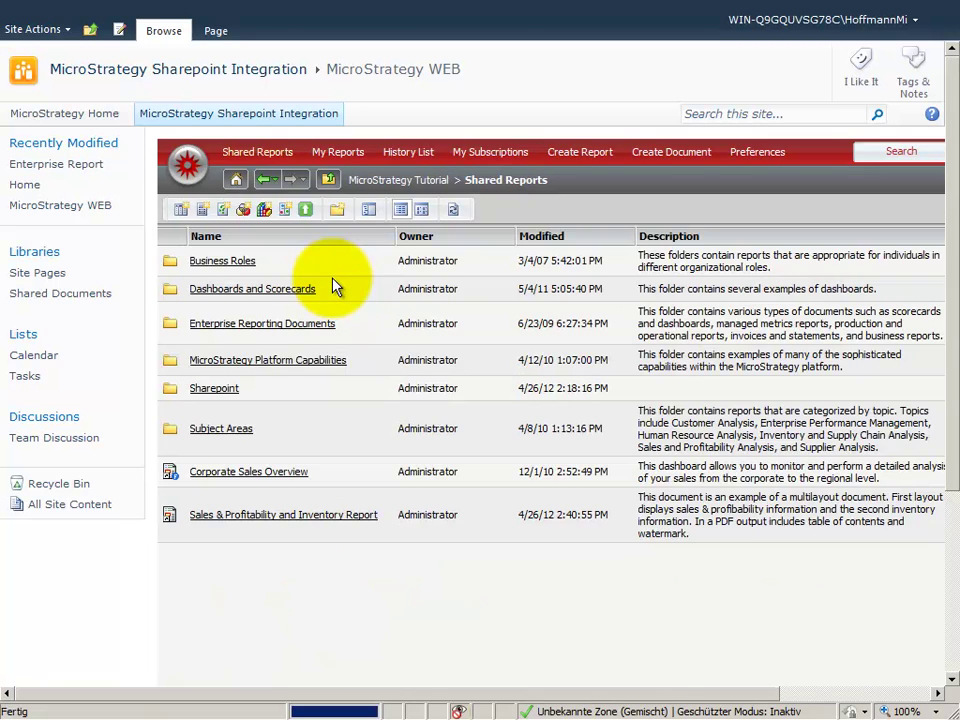
left_click(238, 476)
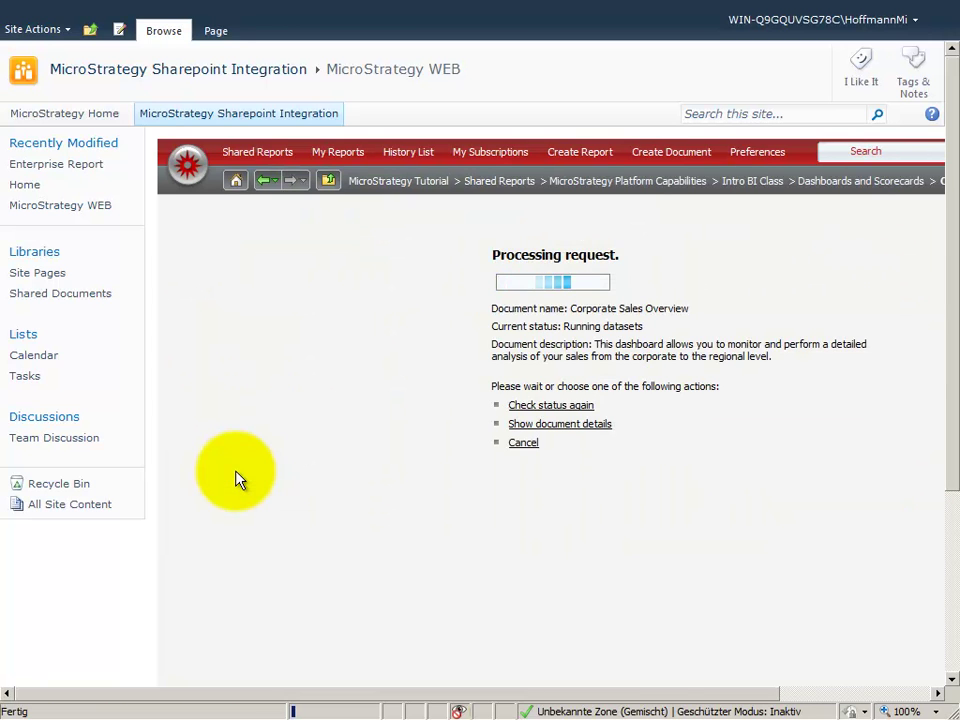
left_click_drag(438, 697, 562, 703)
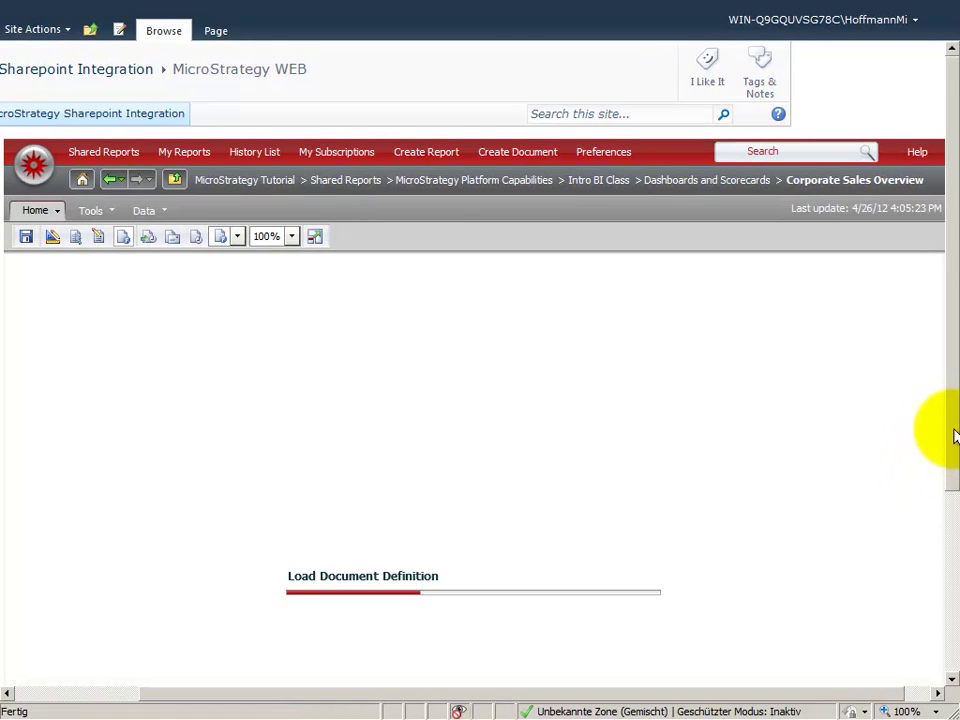
left_click_drag(954, 436, 955, 502)
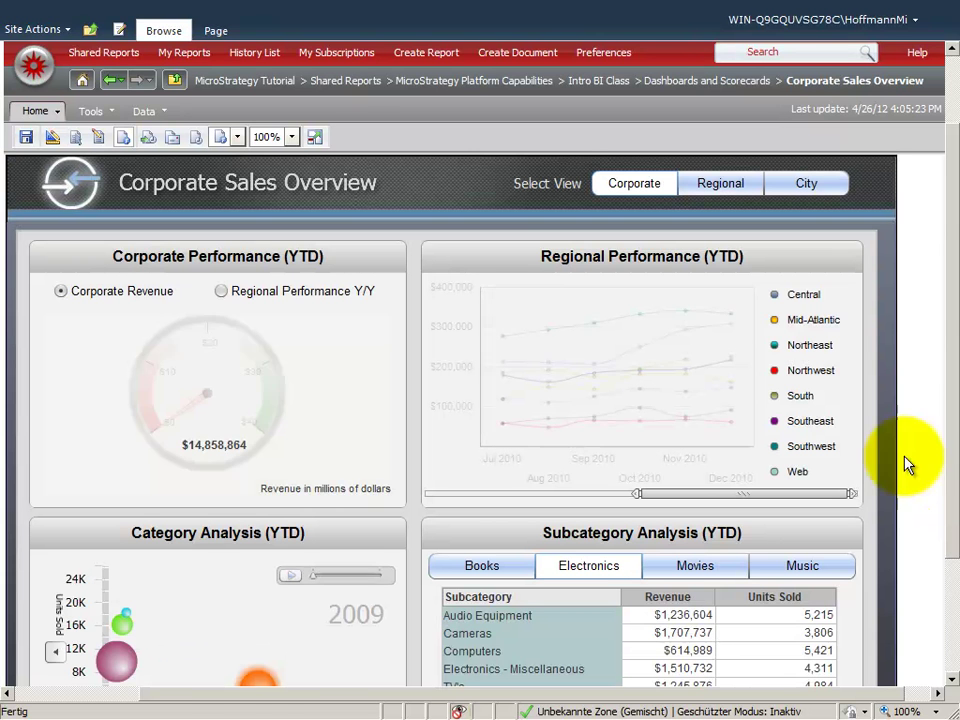
Step: Expand the dashboard to full page and view Regional Performance Y/Y on the Regional tab
left_click(315, 138)
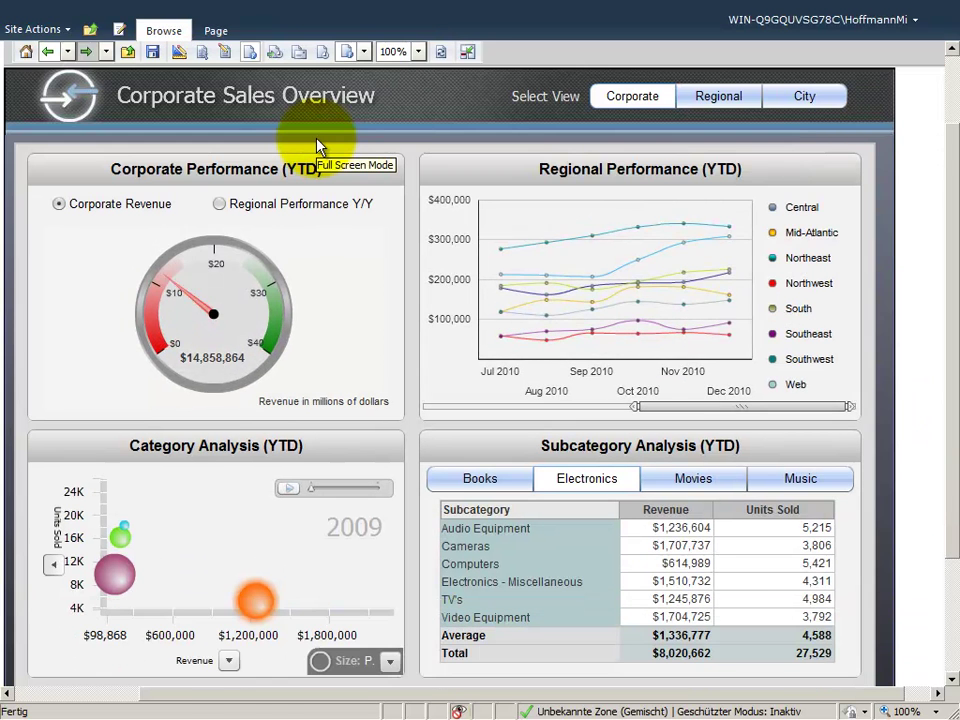
left_click(220, 205)
left_click(708, 98)
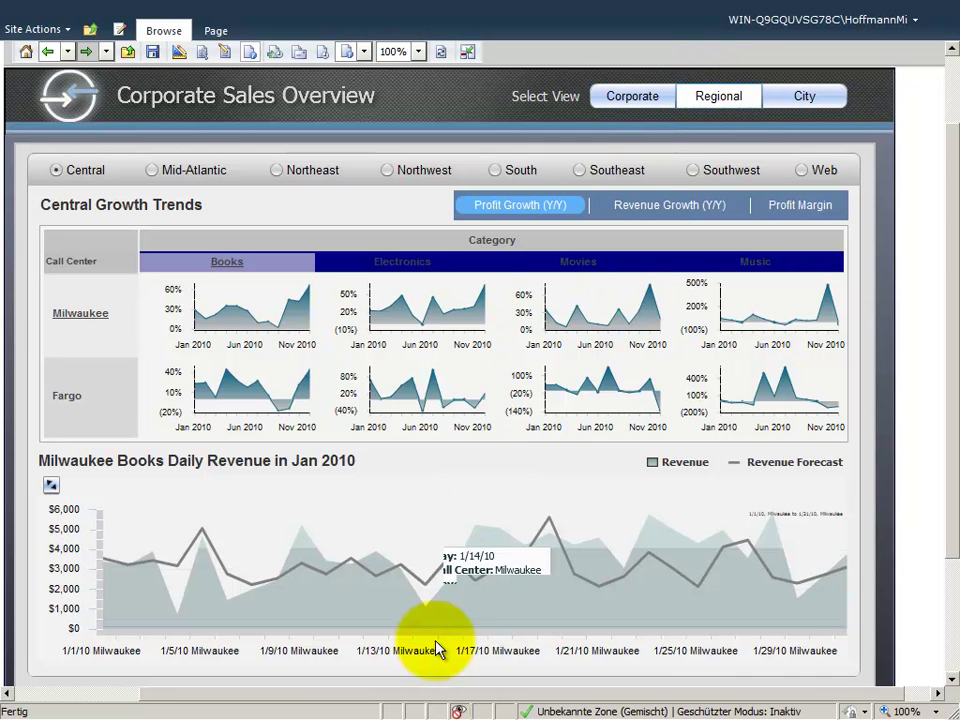
left_click_drag(422, 695, 285, 690)
left_click_drag(950, 522, 953, 413)
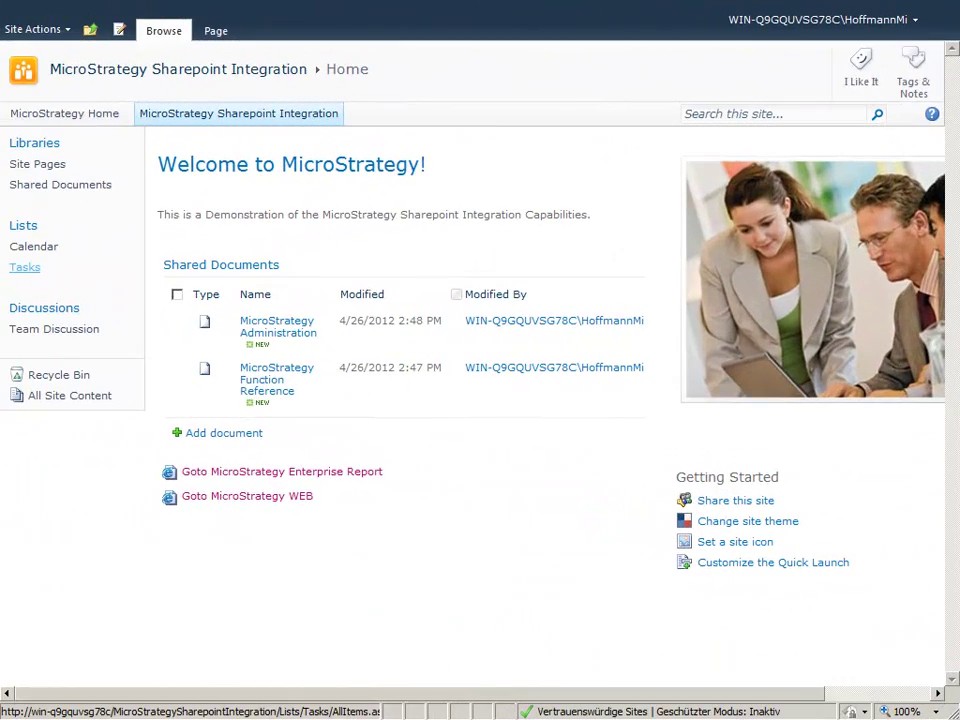
Step: Run the Enterprise Report from Site Pages, then return to the Site Pages library
left_click(40, 166)
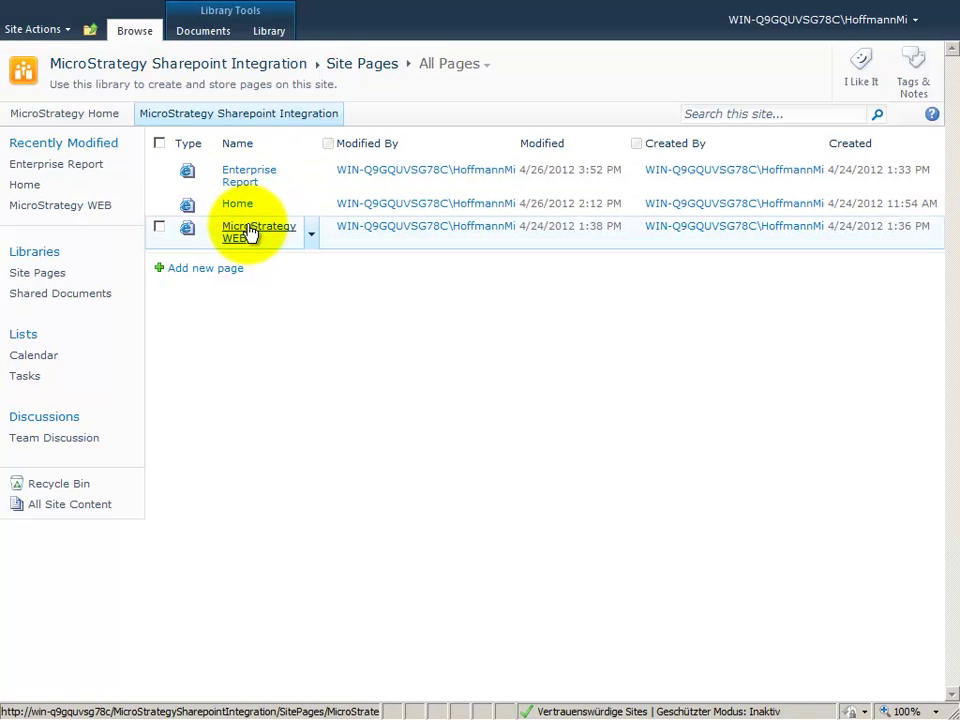
left_click(243, 183)
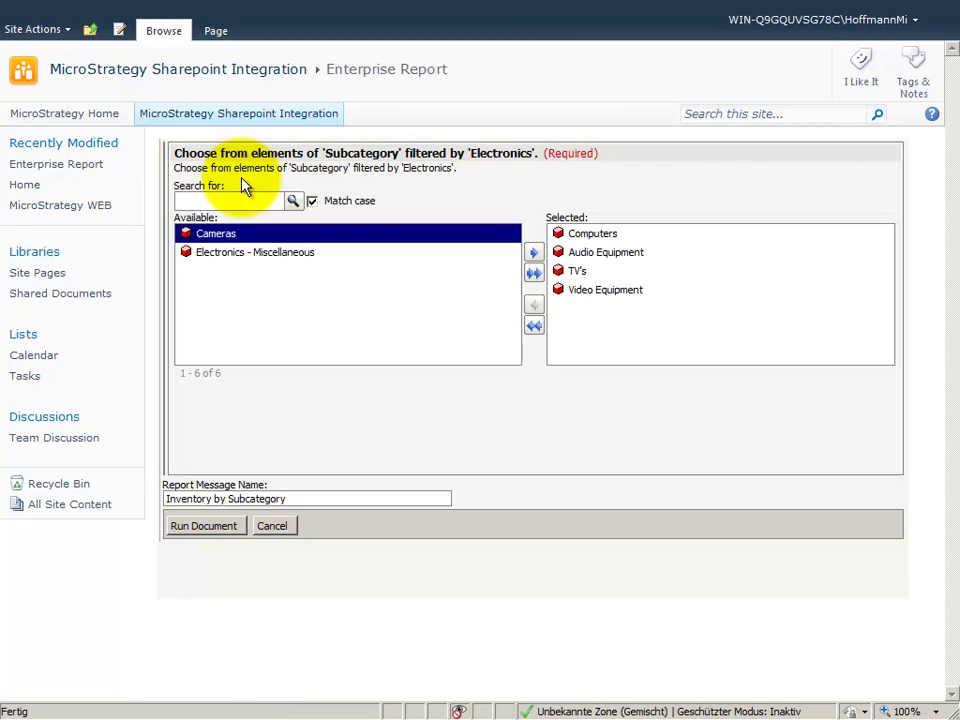
left_click(205, 535)
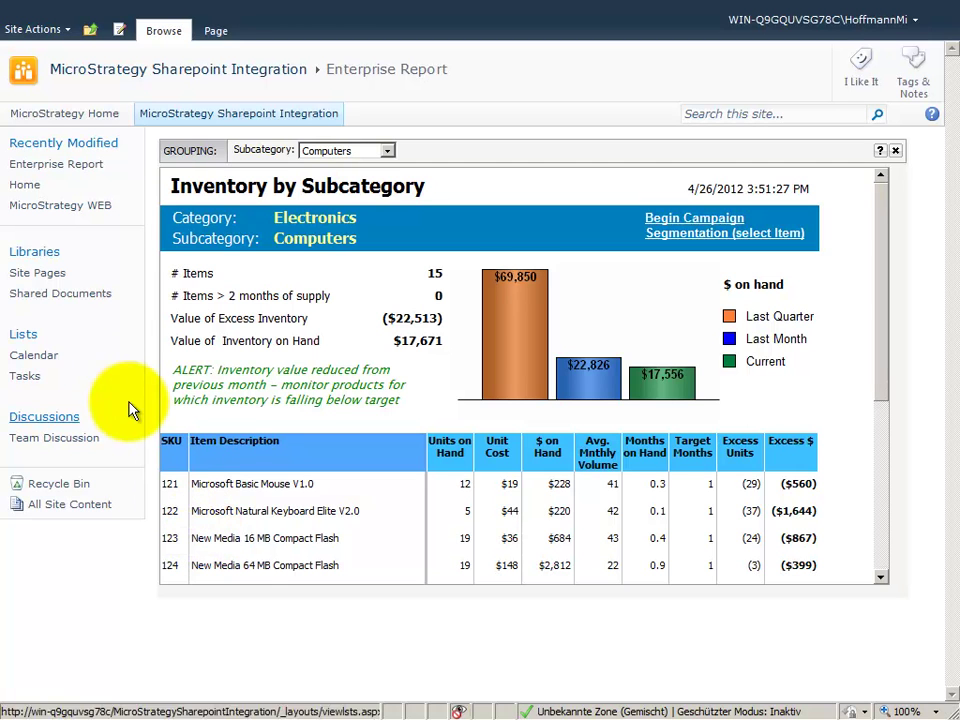
left_click(37, 274)
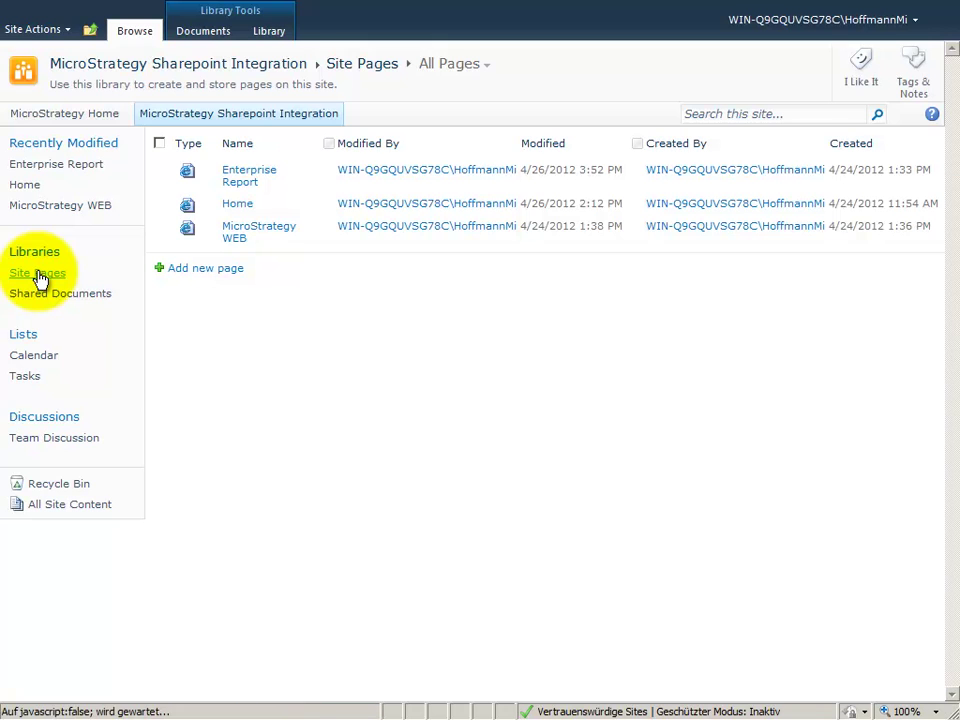
Step: Create a new site page named 'Performance Report'
left_click(191, 272)
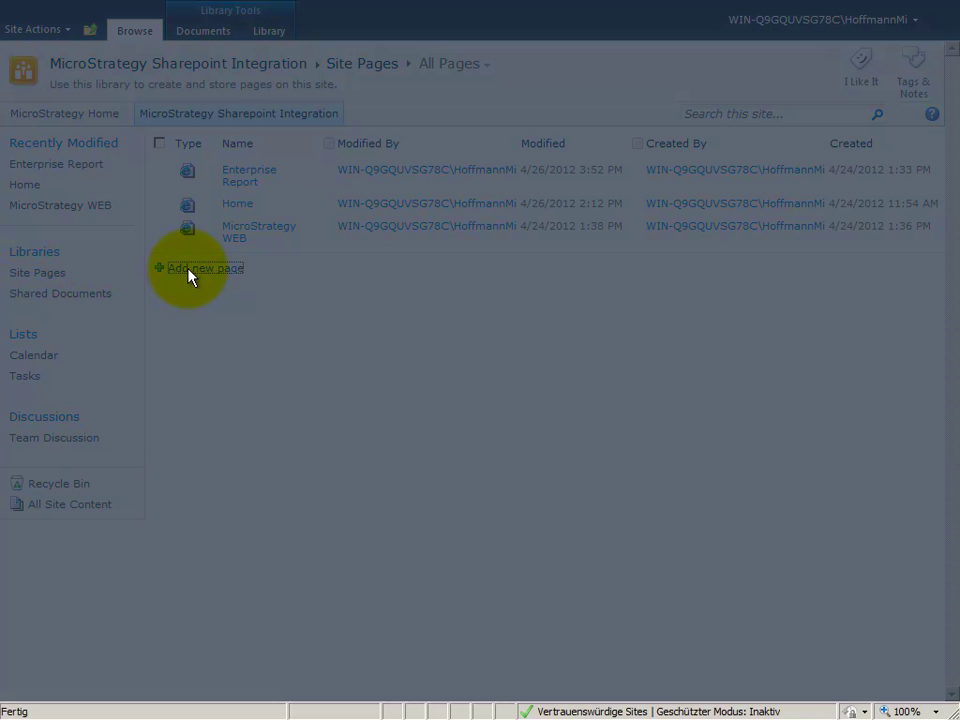
type("Performance Report")
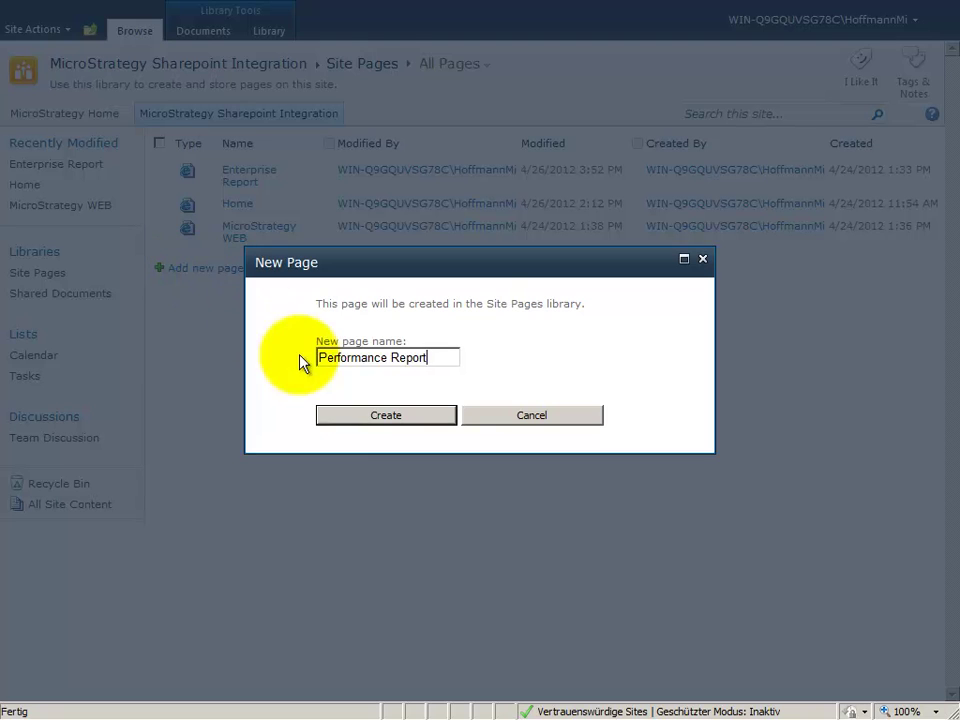
left_click(350, 416)
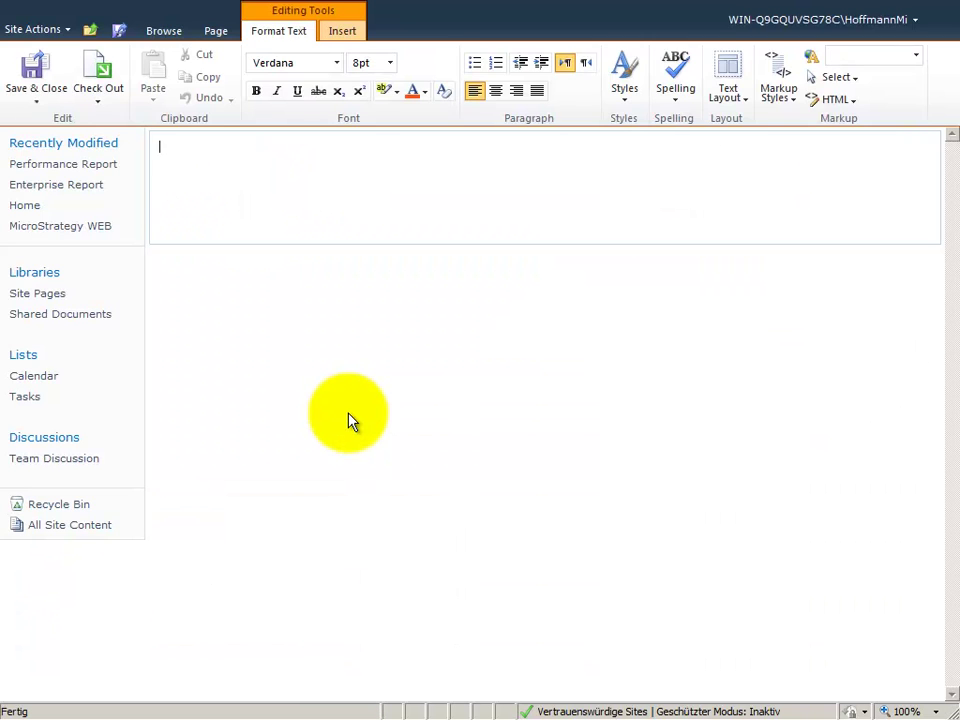
Step: Add a centred 'Performance Report' title in Dark Blue at 24 pt
left_click(496, 92)
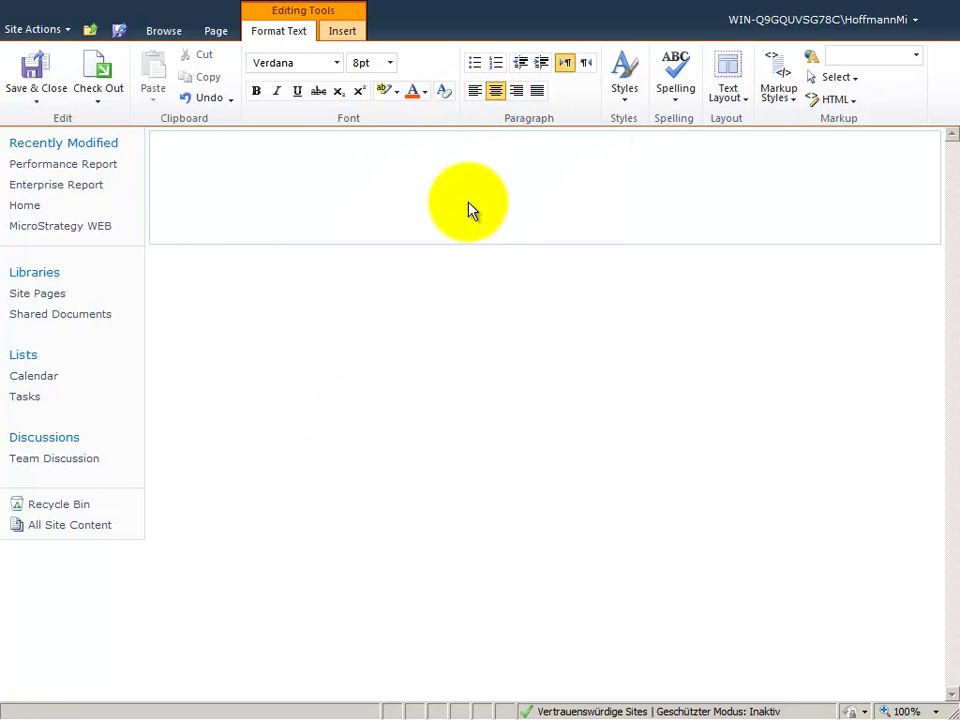
type("Performance Report")
key("shift+Home")
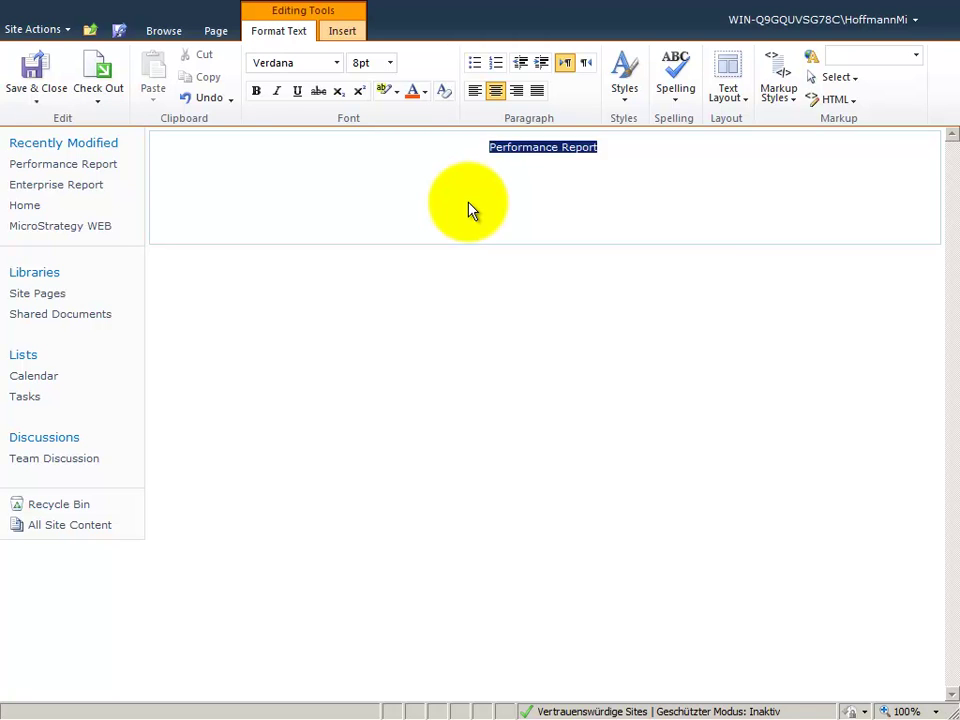
left_click(425, 92)
left_click(476, 136)
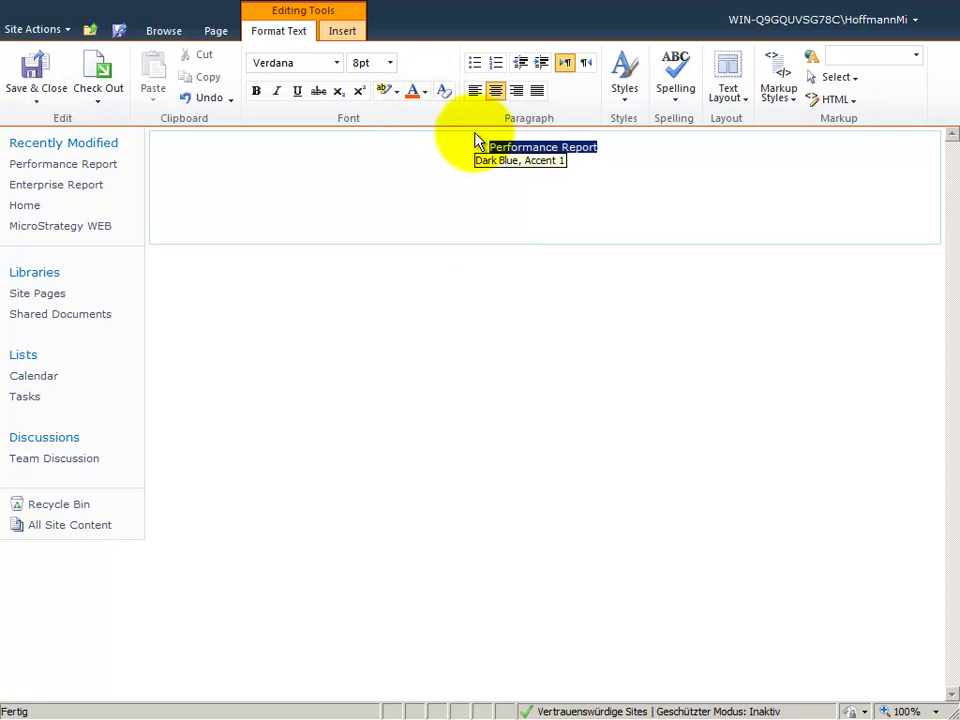
left_click(391, 62)
left_click(366, 190)
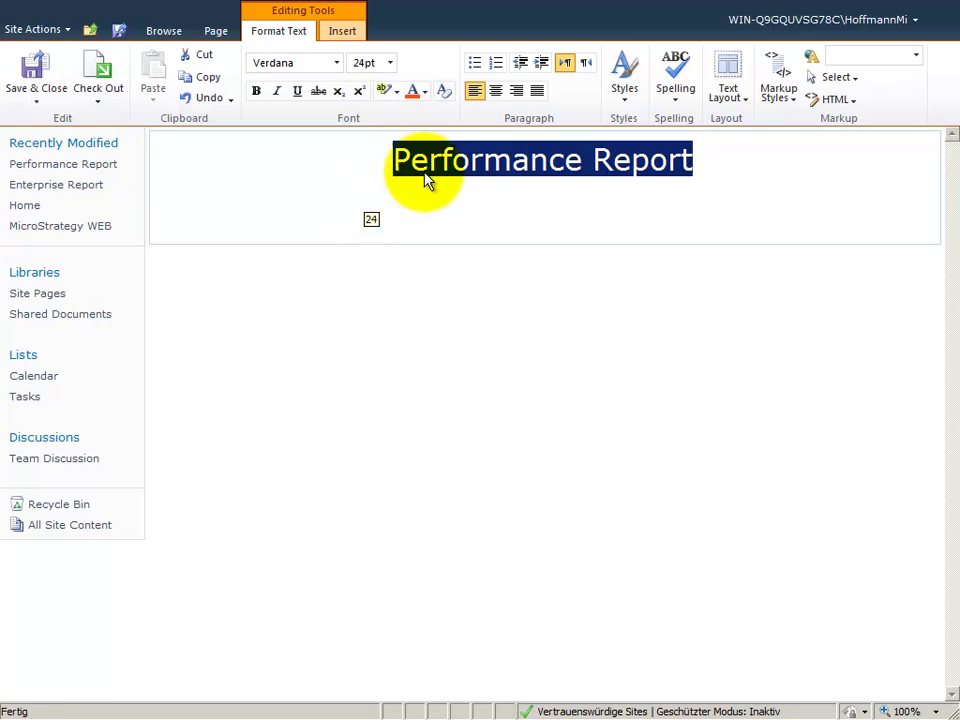
left_click(722, 177)
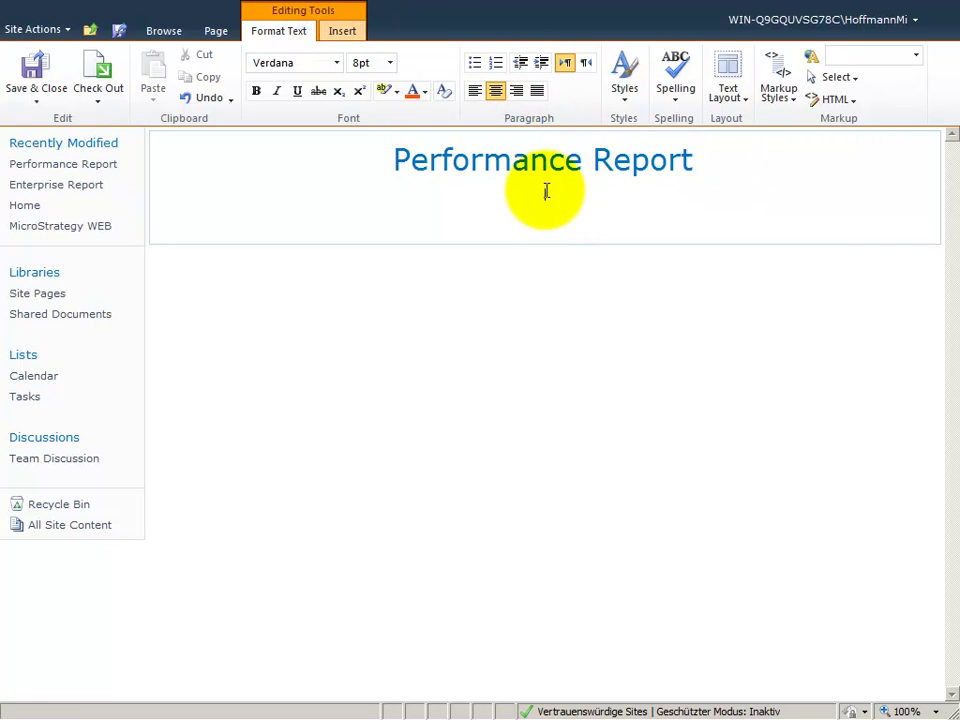
Step: Insert the MicroStrategy Web Part from the Miscellaneous web part category
left_click(343, 36)
left_click(262, 78)
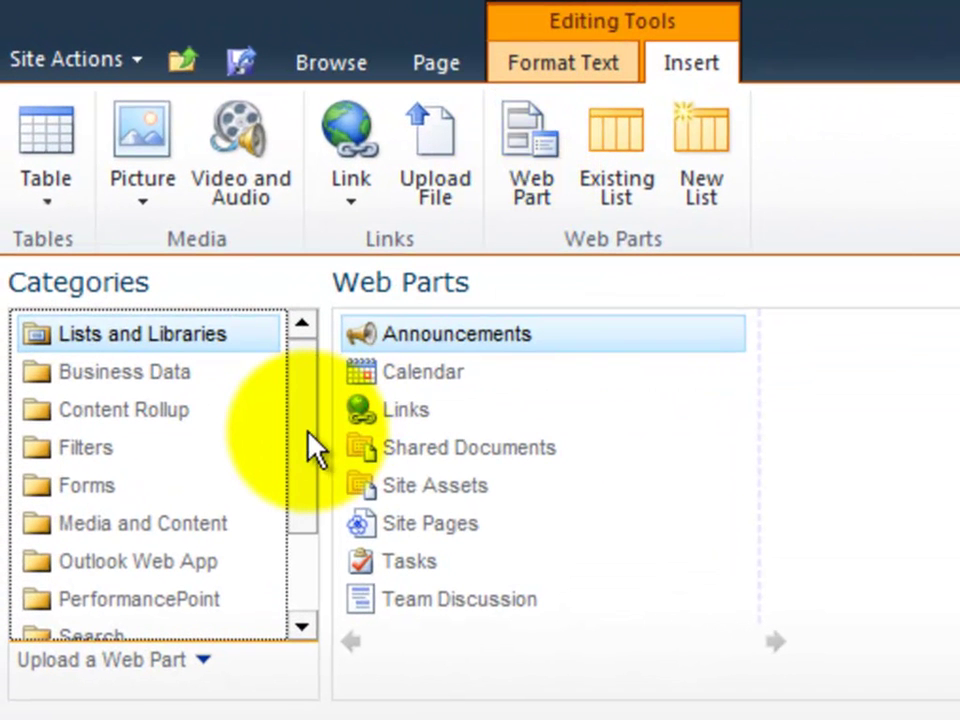
left_click_drag(315, 480, 315, 579)
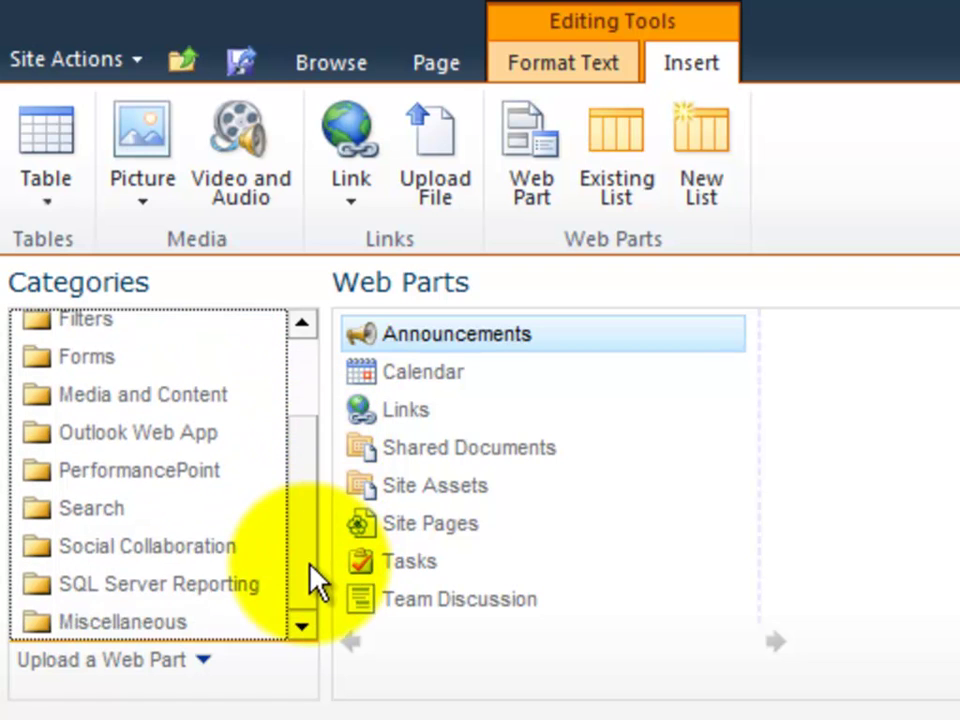
left_click(171, 620)
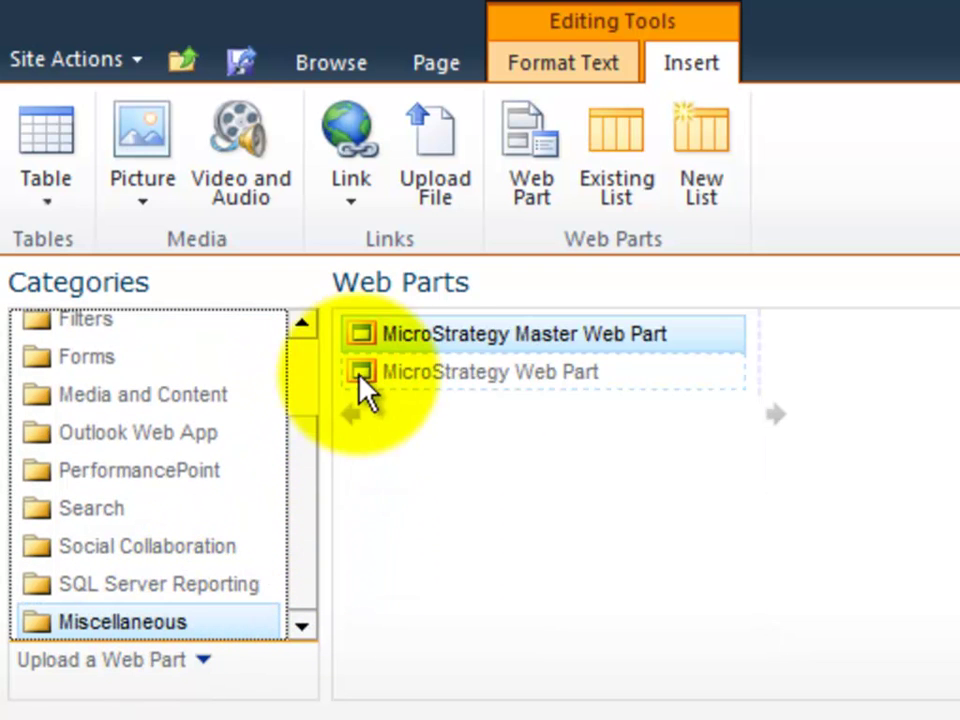
left_click(430, 375)
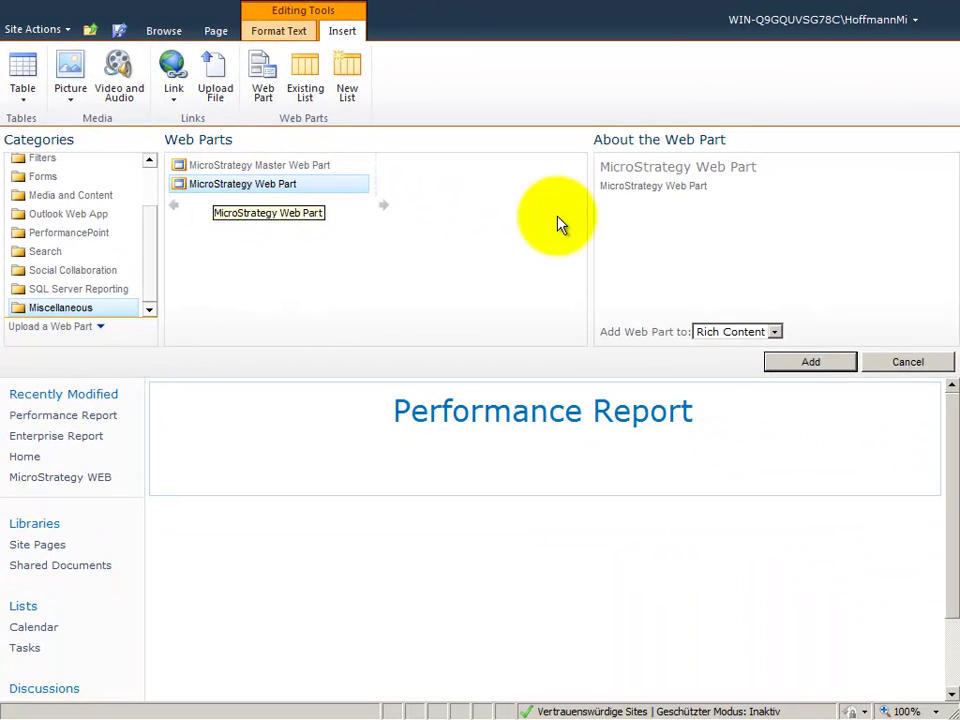
left_click(784, 364)
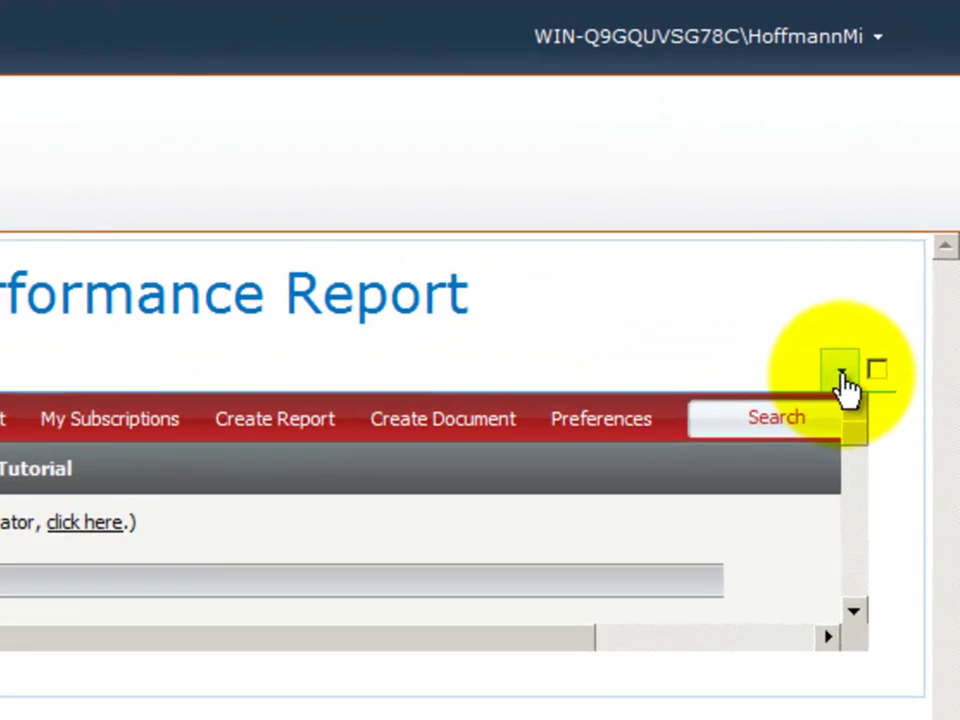
Step: Title the web part 'MicroStrategy Performance Report' and give it a fixed 520-pixel height
left_click(841, 379)
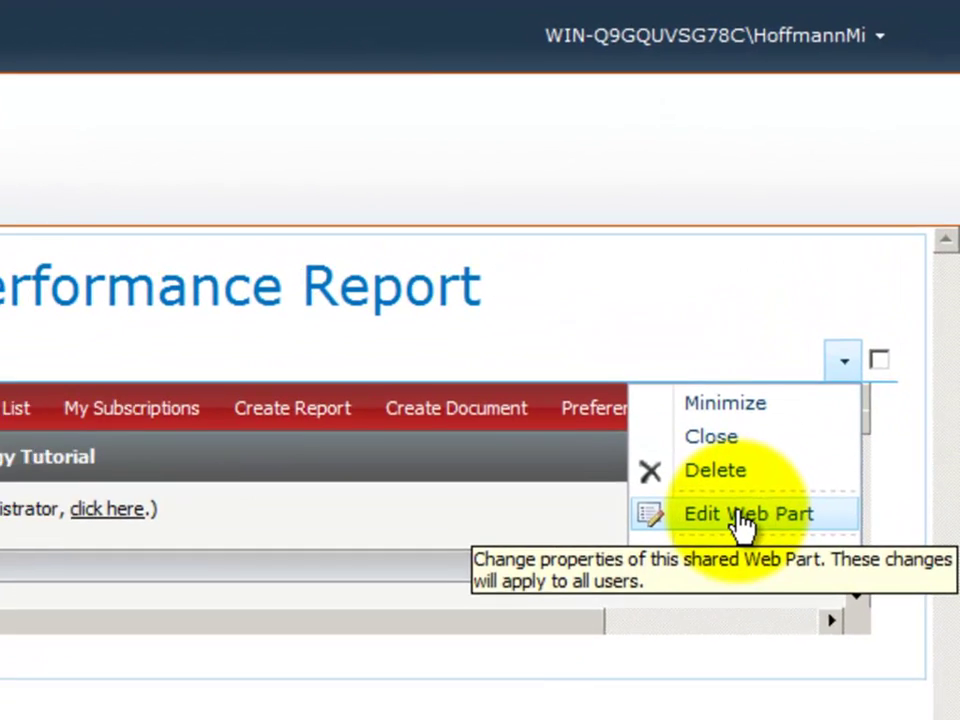
left_click(742, 515)
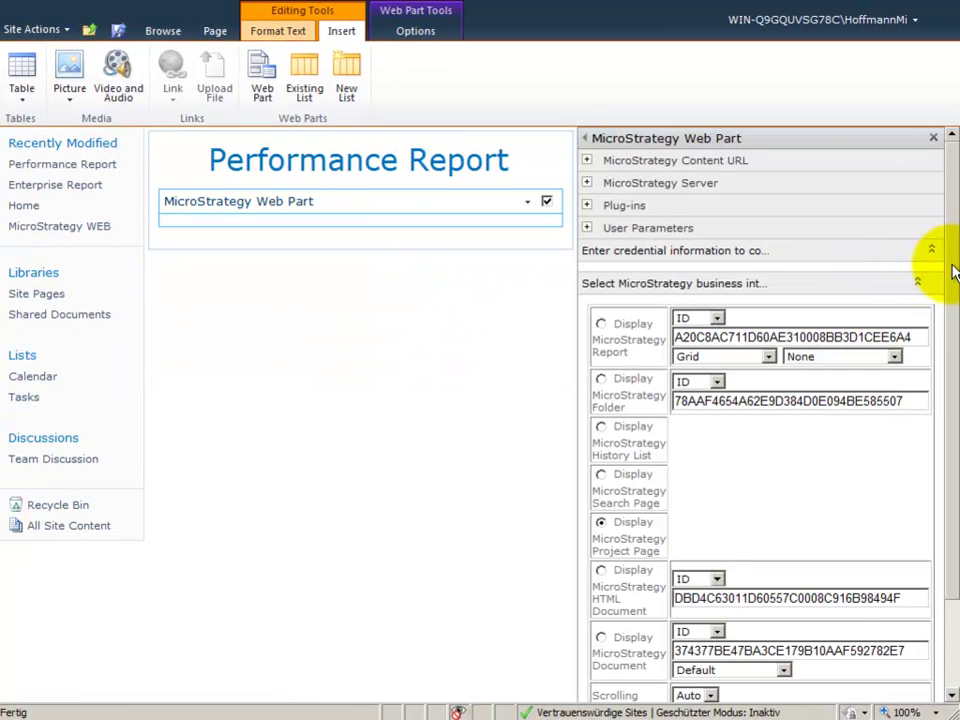
left_click_drag(952, 272, 952, 380)
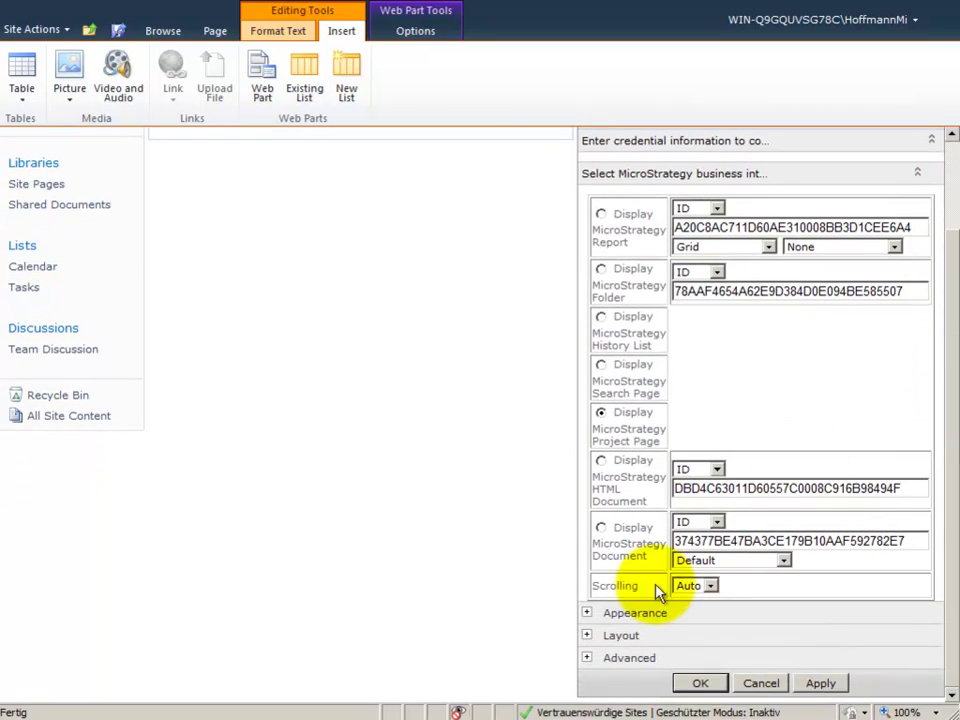
left_click(588, 613)
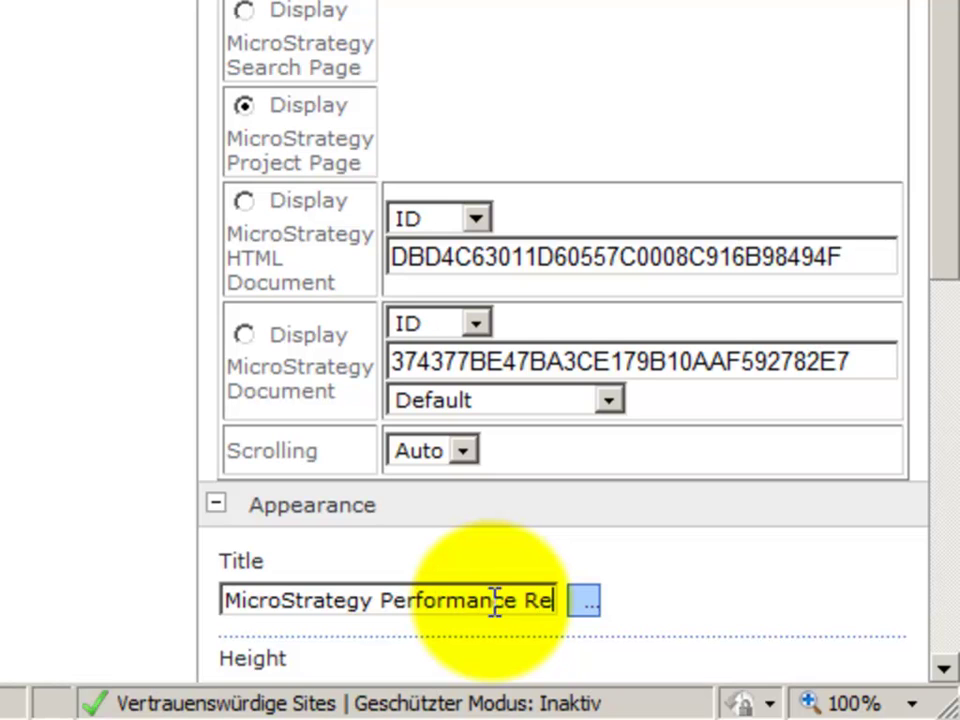
type("port")
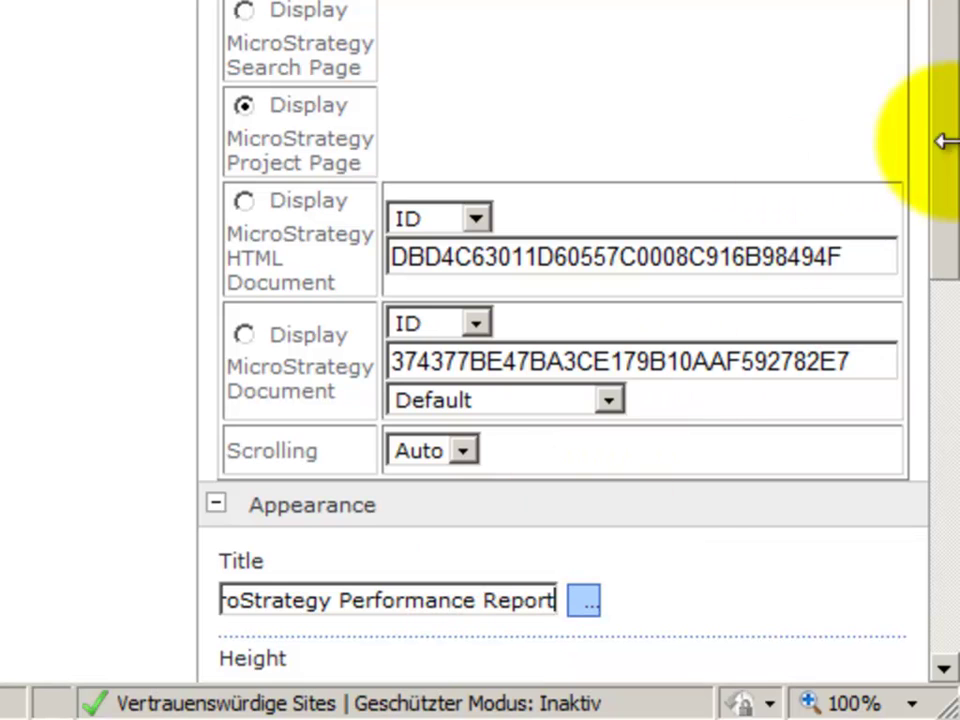
left_click_drag(955, 154, 949, 354)
left_click(241, 366)
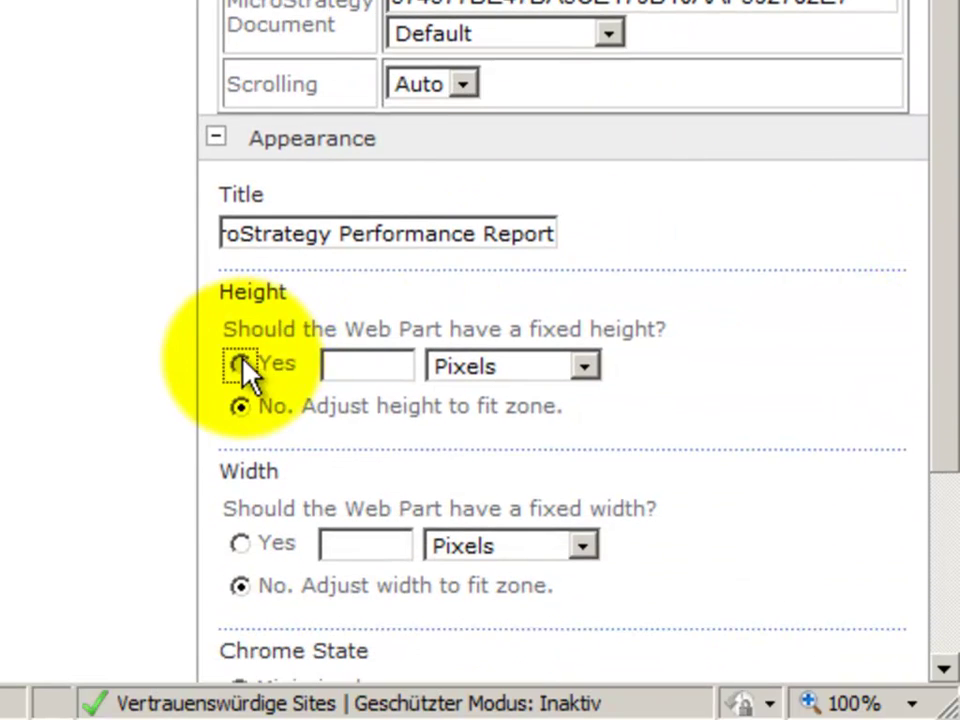
left_click(378, 366)
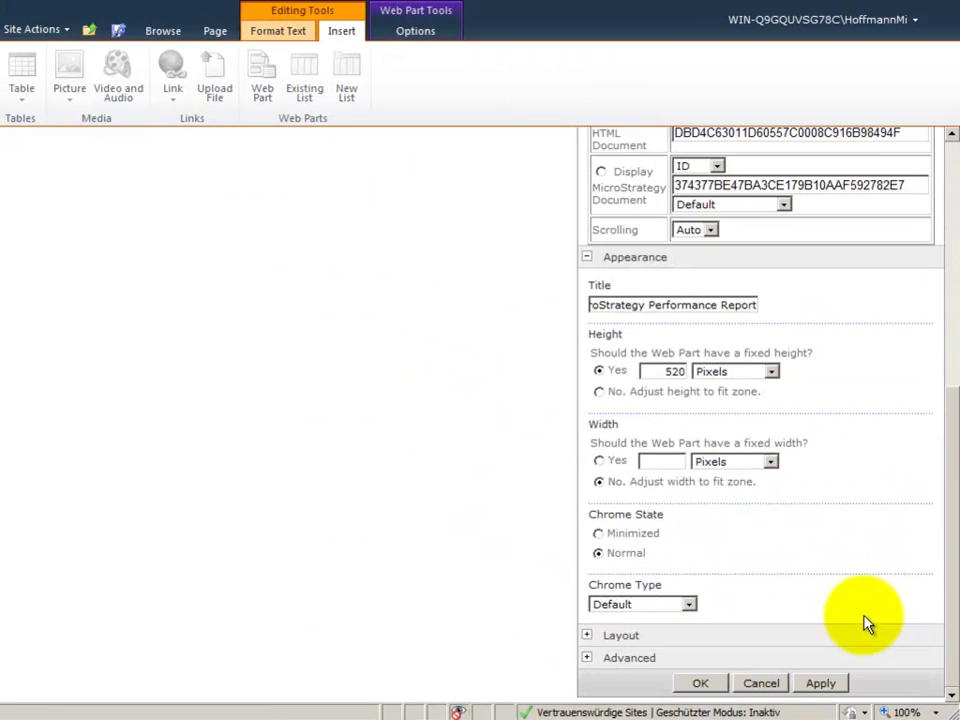
Step: Apply the web part settings and open Performance Waterfall from Shared Reports > Sharepoint
left_click(700, 683)
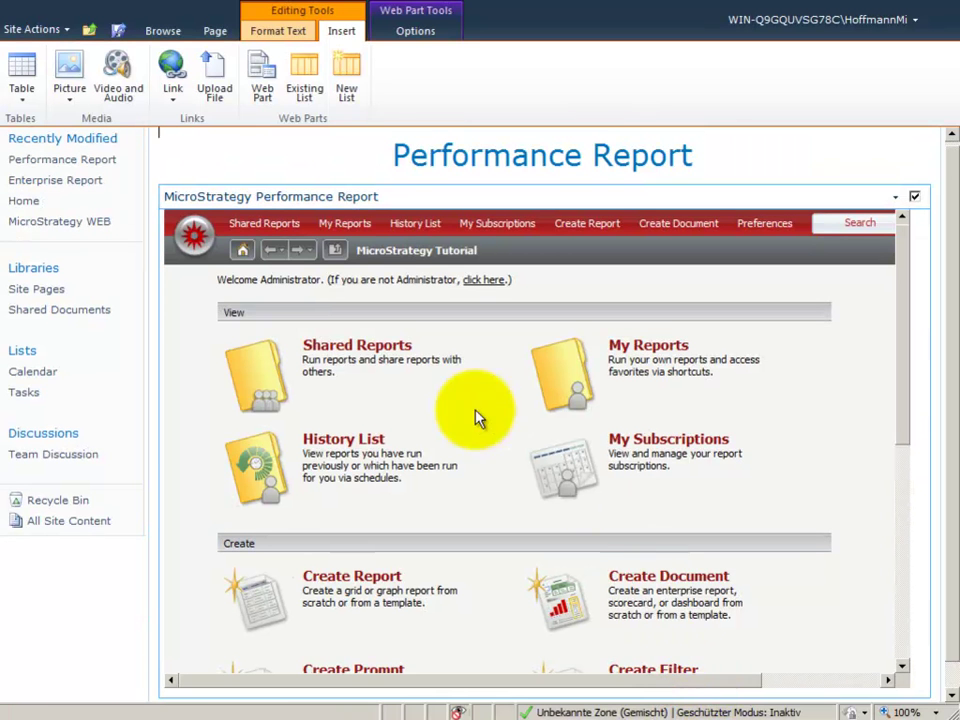
left_click(348, 355)
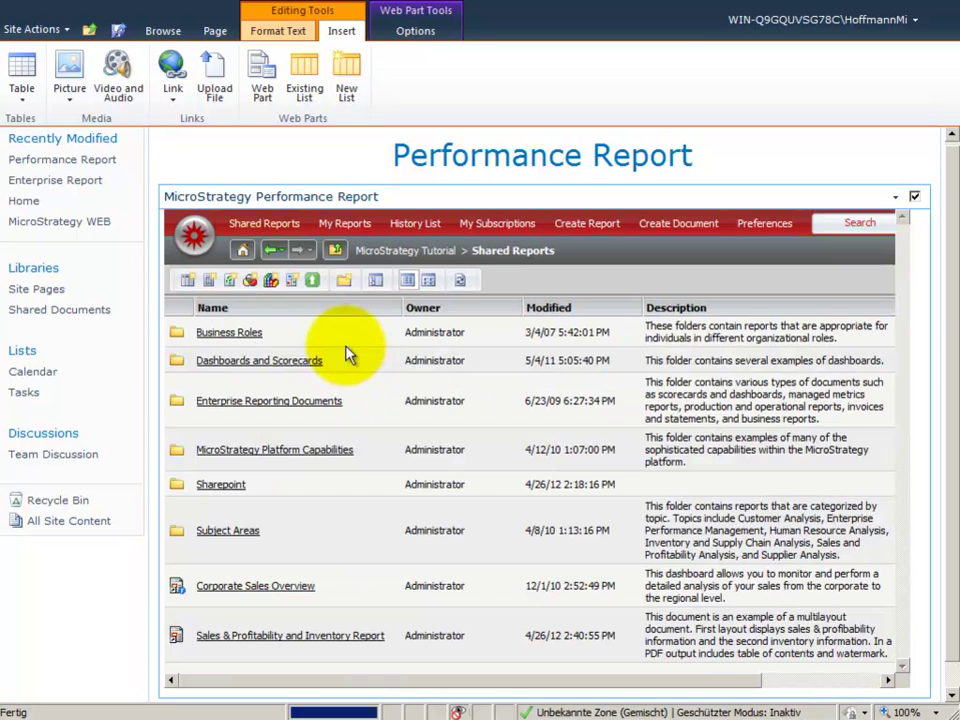
left_click(228, 486)
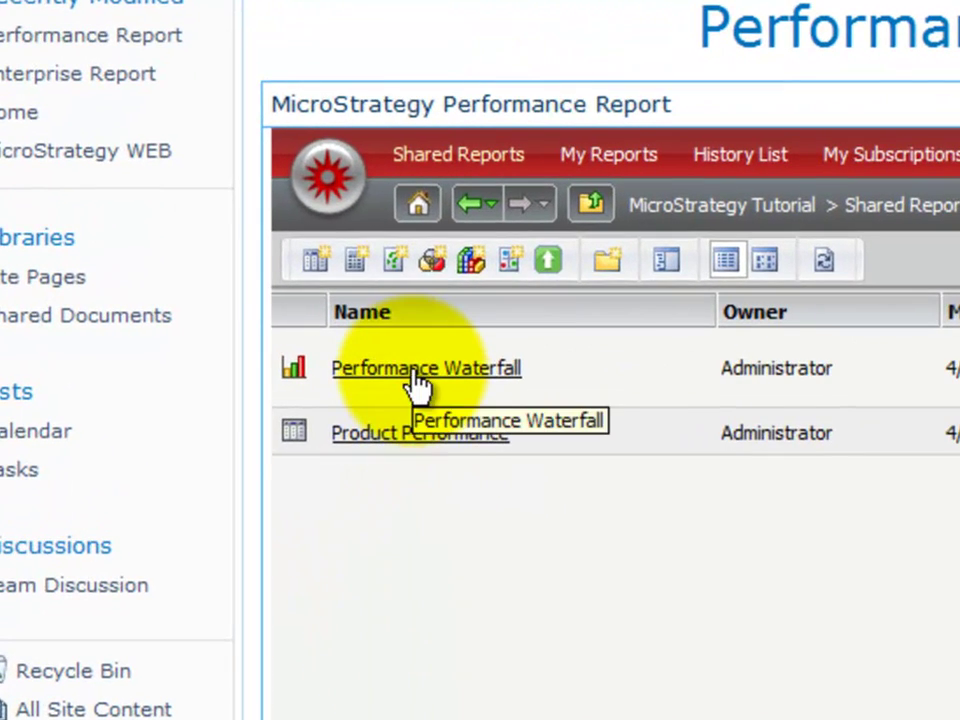
left_click(416, 378)
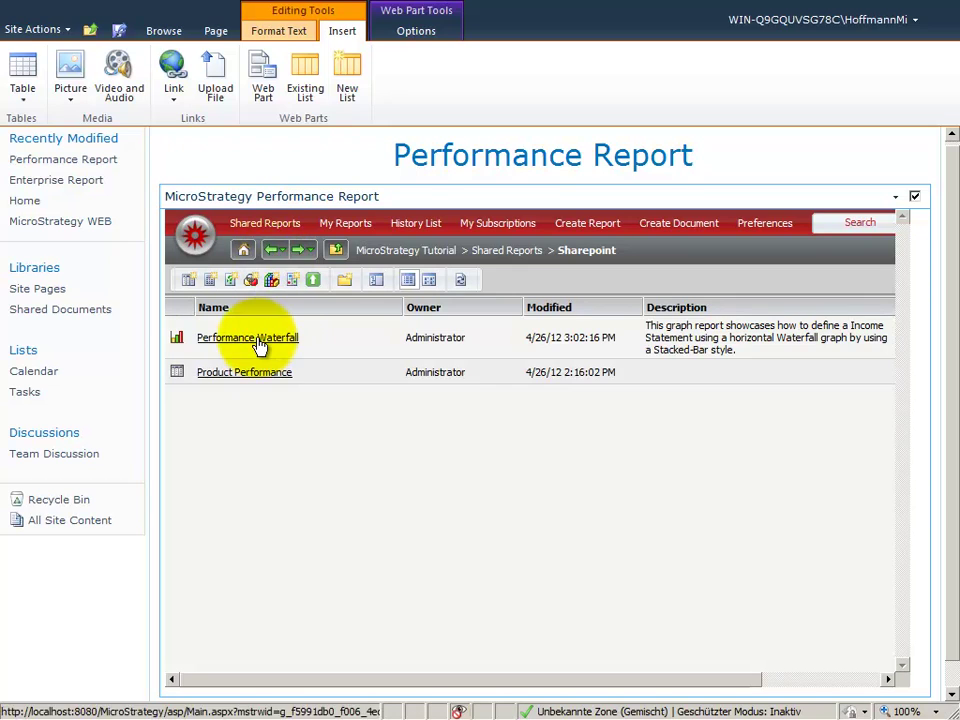
right_click(256, 340)
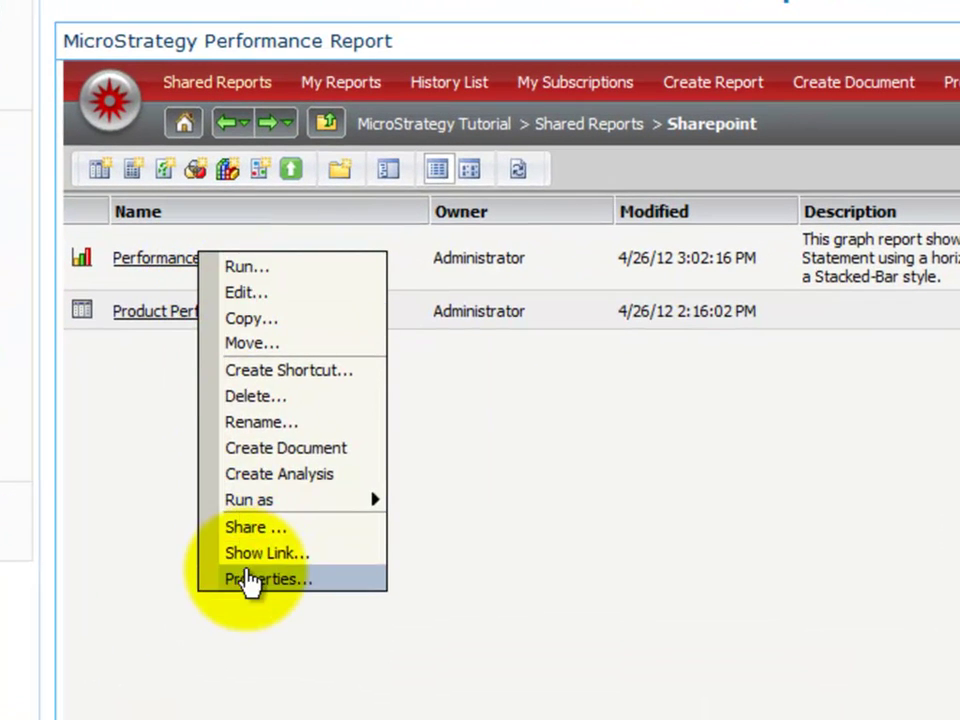
left_click(250, 579)
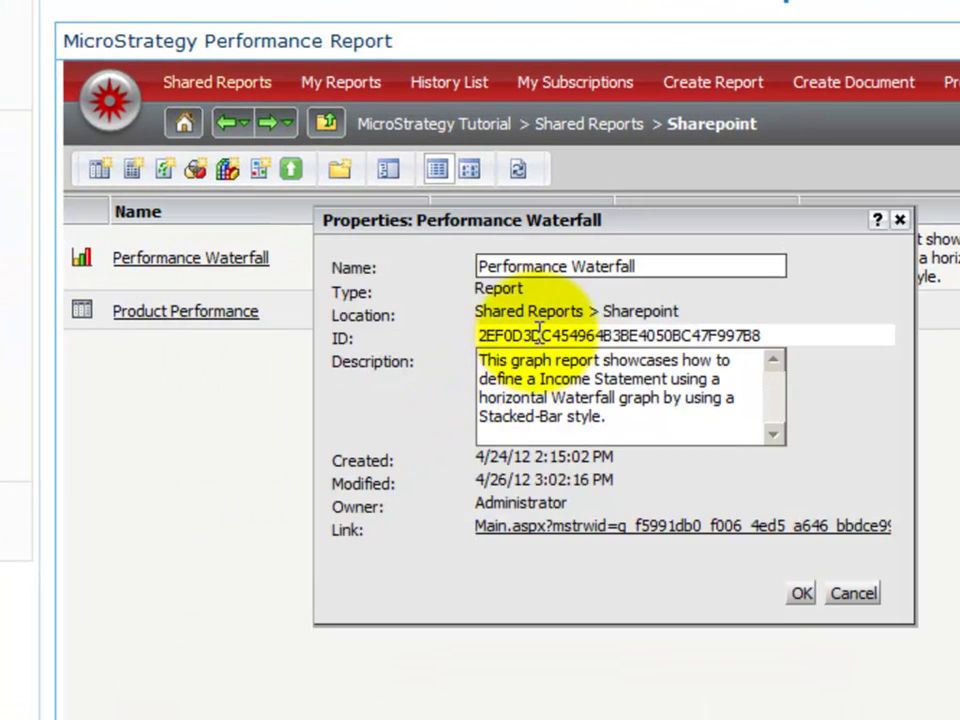
double_click(537, 333)
right_click(540, 342)
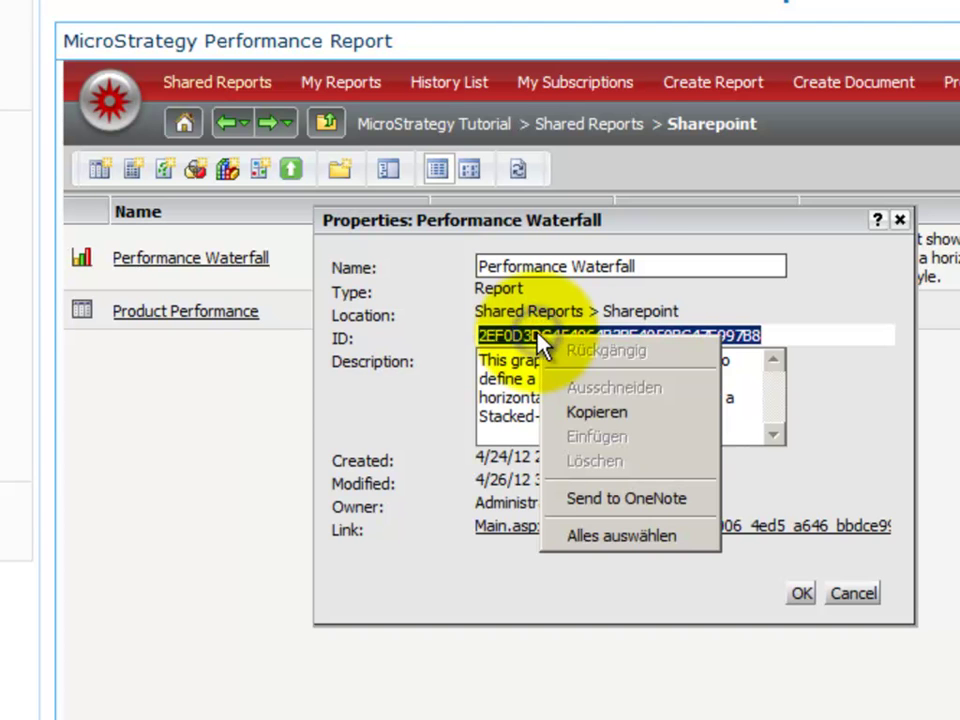
left_click(600, 414)
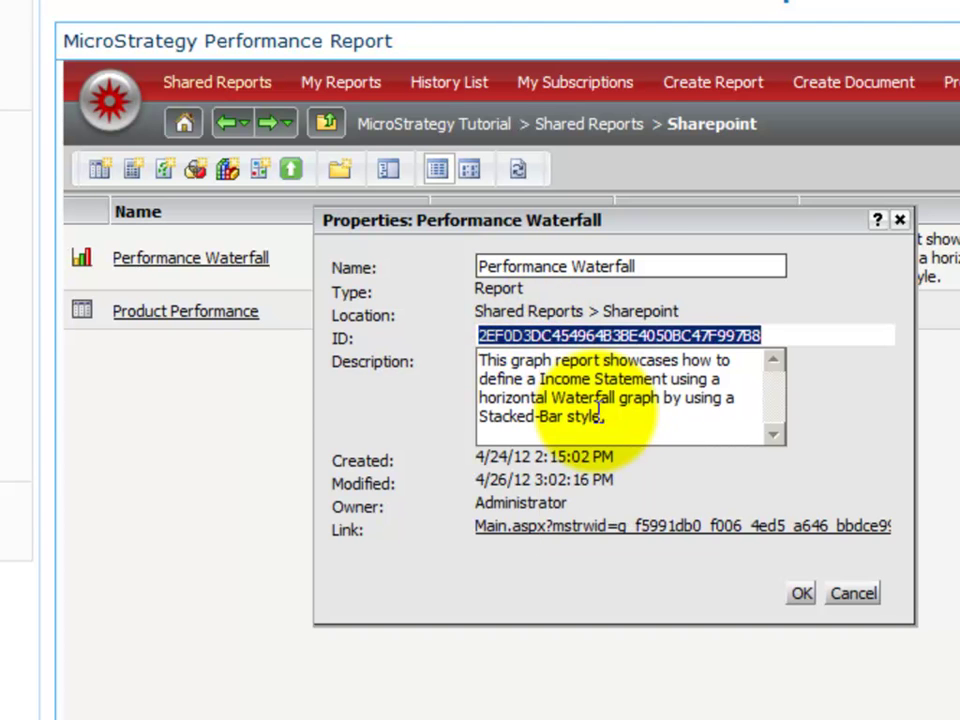
left_click(853, 593)
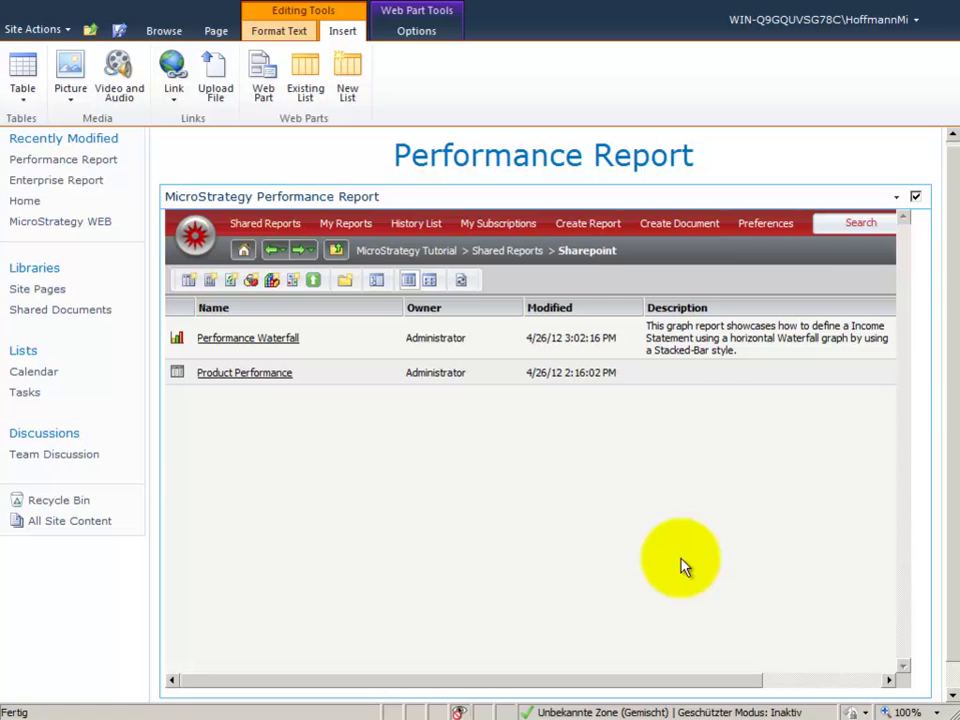
Step: Point the web part at the Performance Waterfall report ID and display it as a Graph
left_click(898, 198)
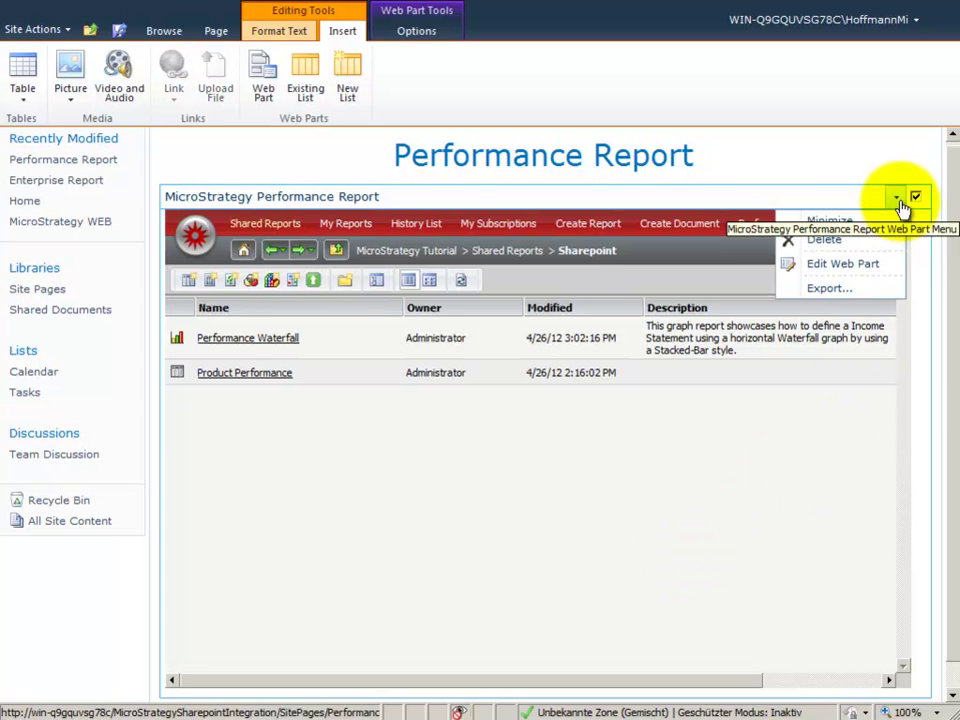
left_click(853, 265)
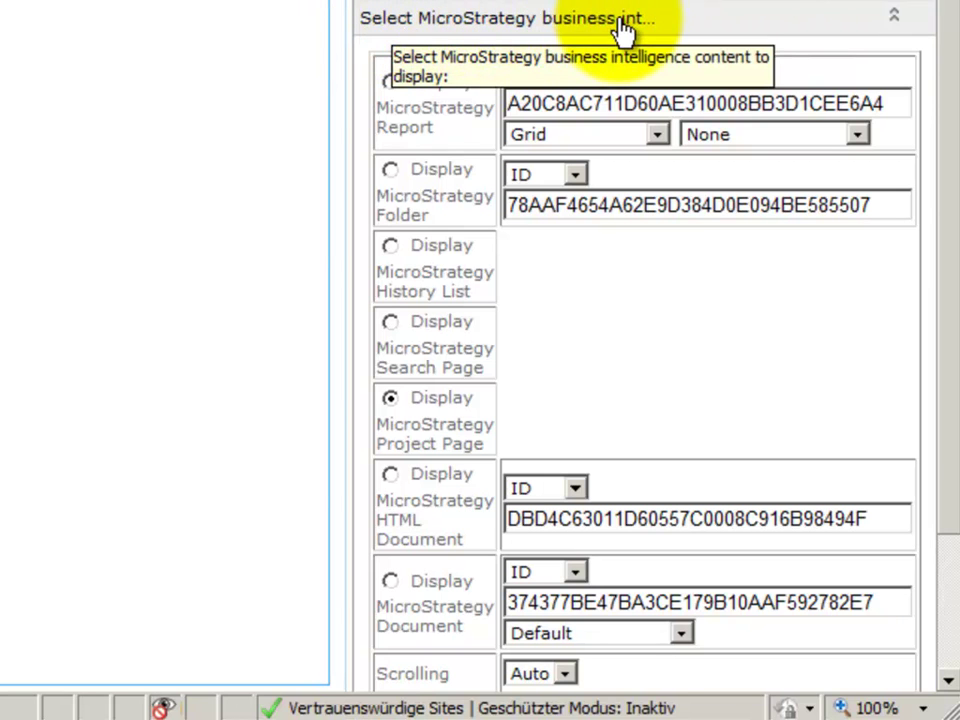
left_click(391, 84)
double_click(628, 104)
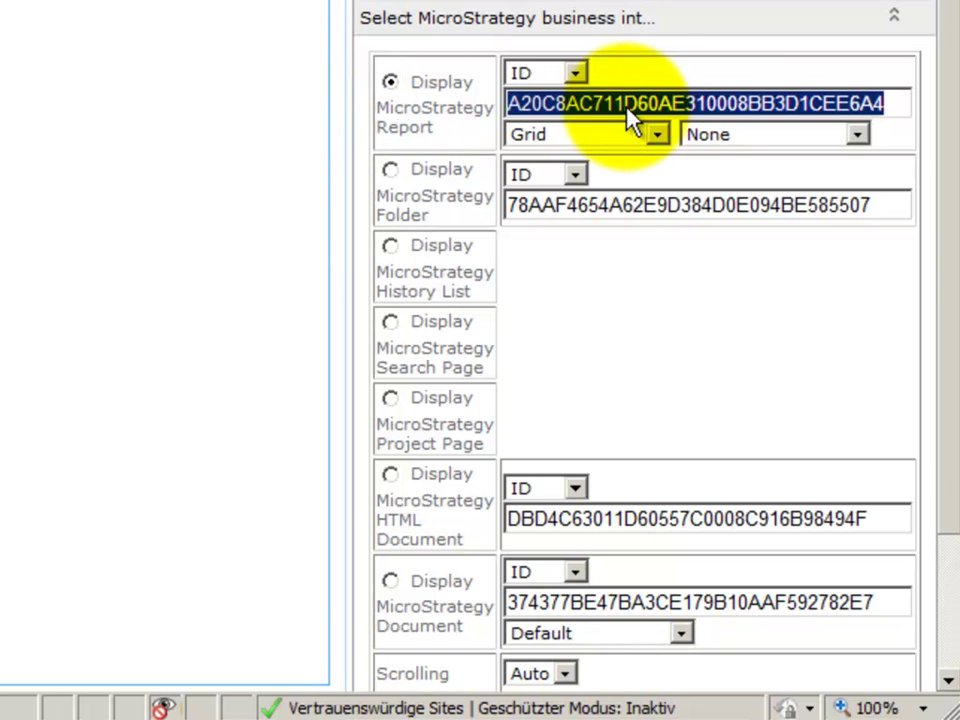
key("Delete")
right_click(628, 103)
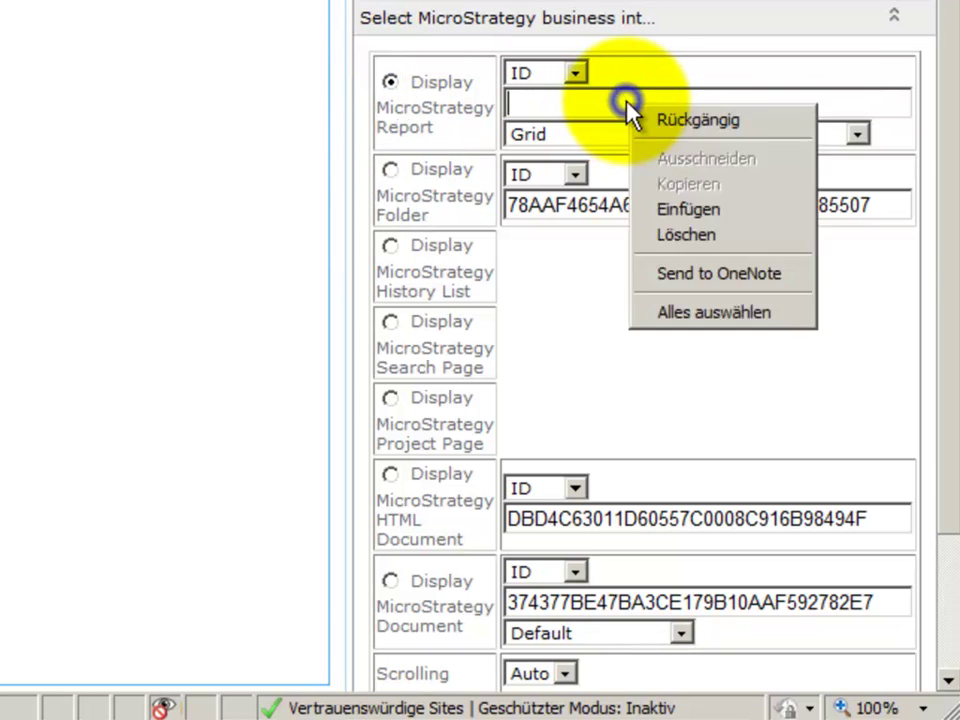
left_click(634, 209)
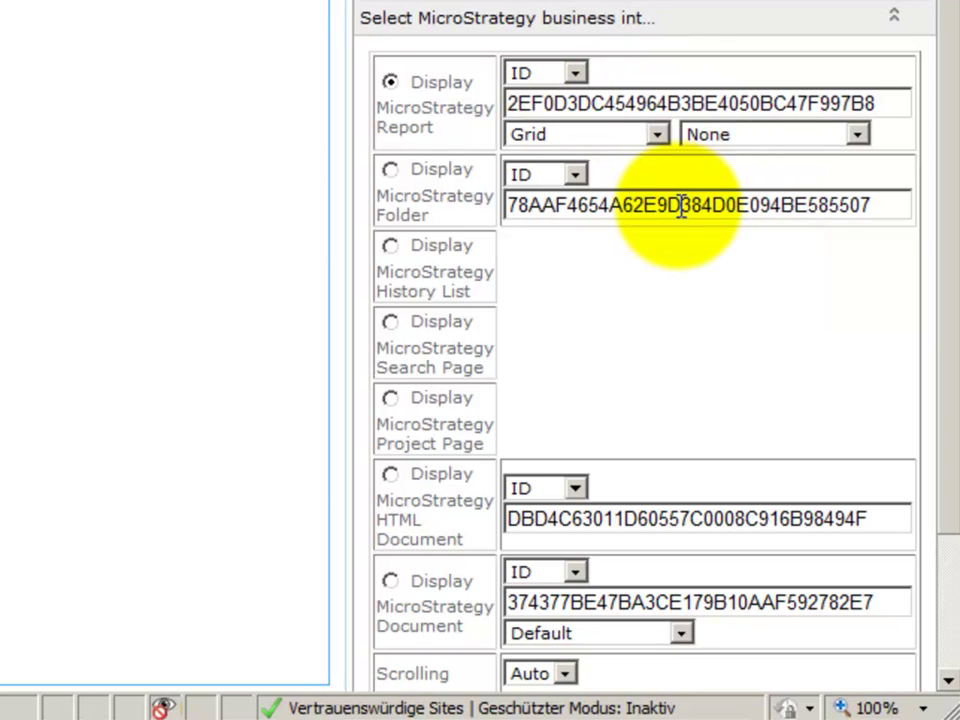
left_click(657, 135)
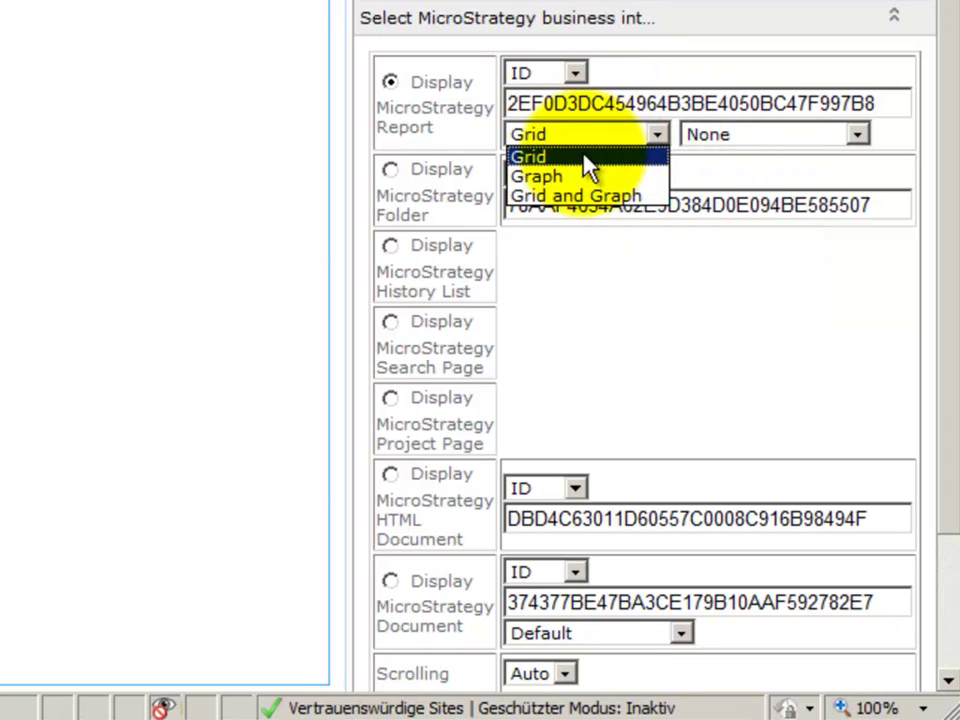
left_click(572, 178)
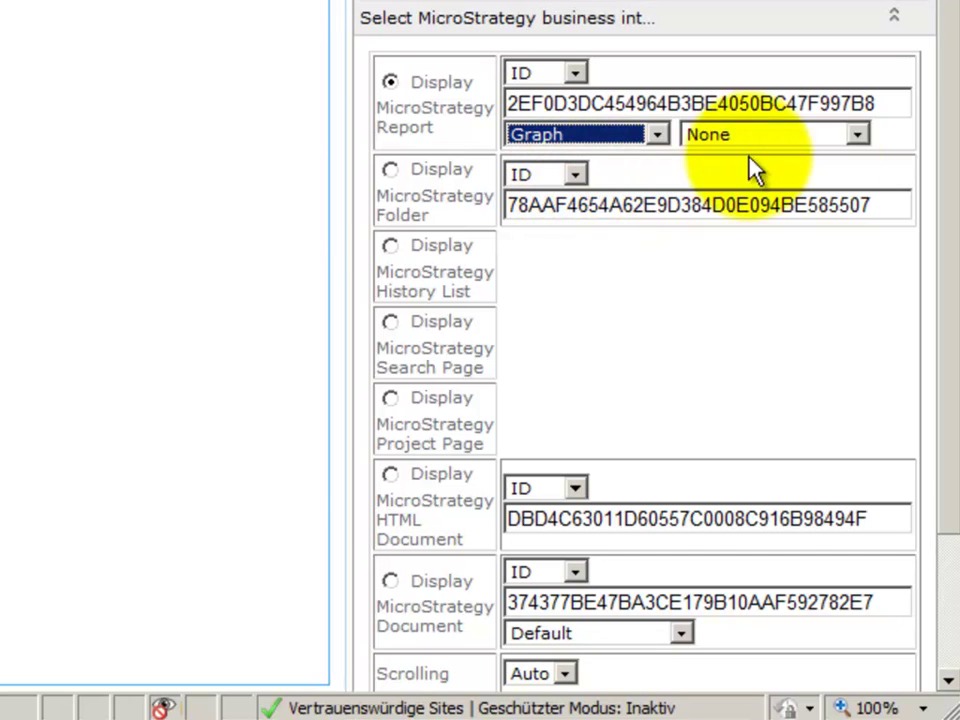
Step: Set the web part's Chrome Type to None and apply the settings
left_click_drag(949, 167, 935, 378)
left_click(369, 550)
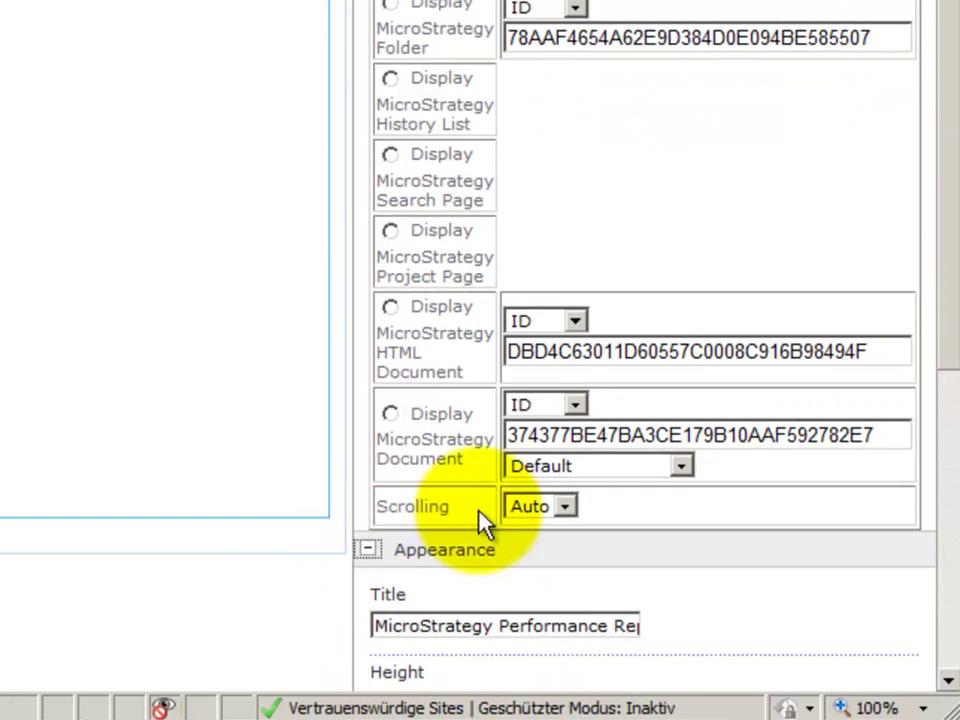
left_click_drag(949, 274, 868, 568)
left_click(506, 555)
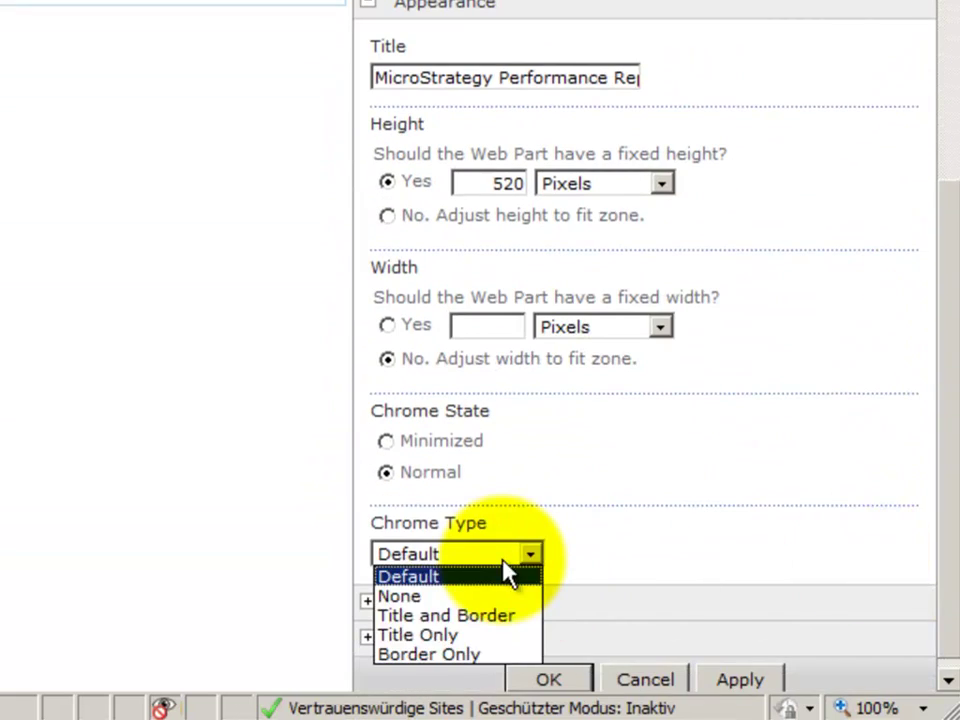
left_click(458, 597)
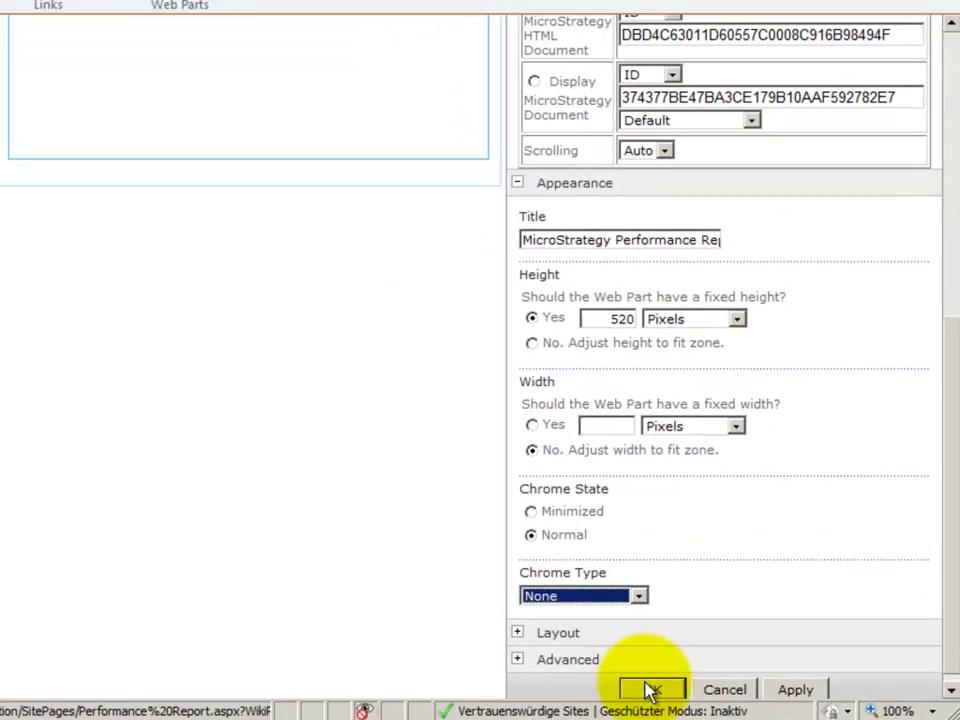
left_click(665, 691)
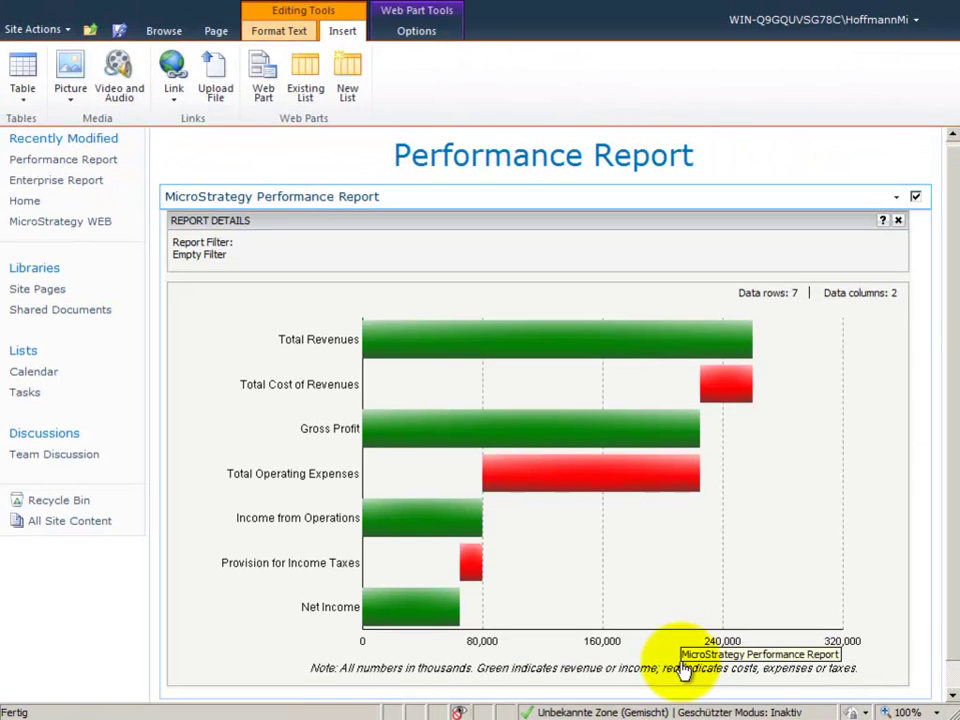
Step: Save and close the Performance Report page
left_click(215, 33)
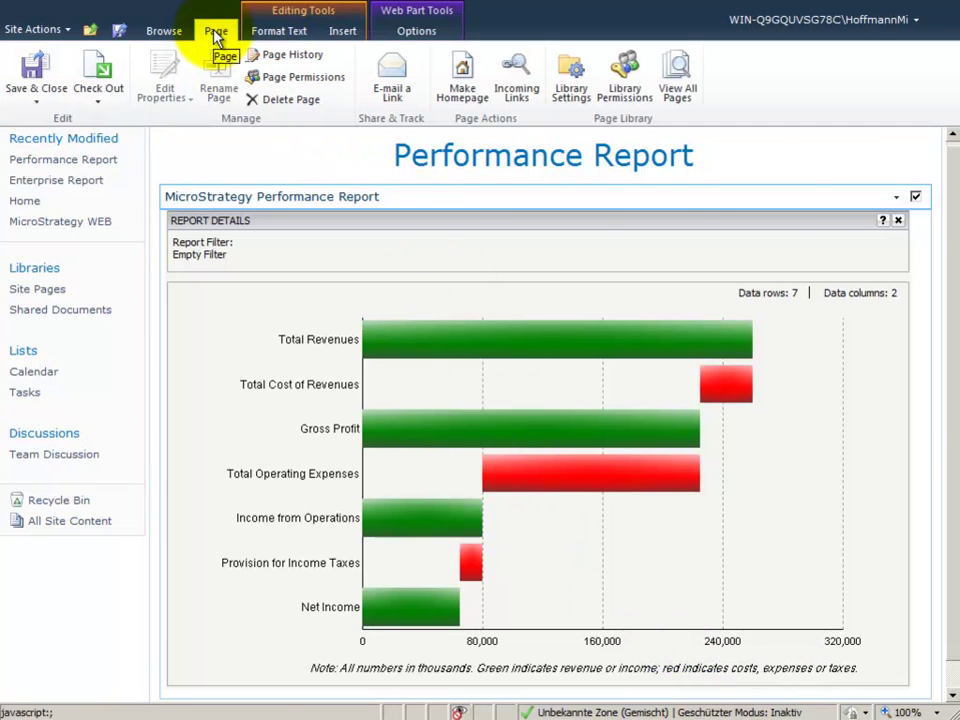
left_click(35, 72)
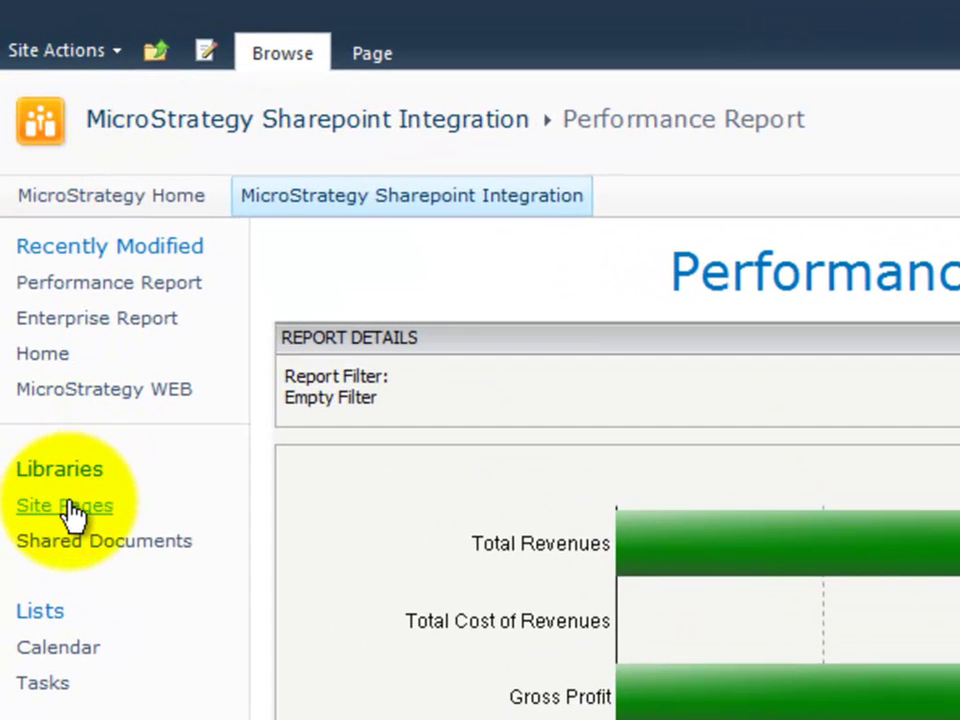
left_click(70, 508)
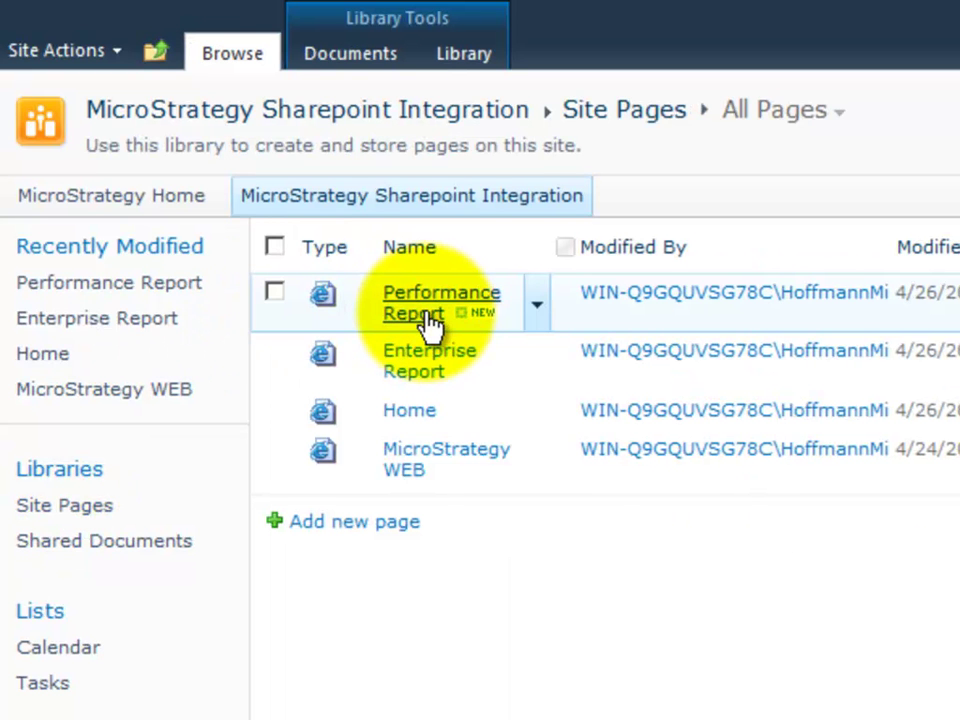
left_click(425, 318)
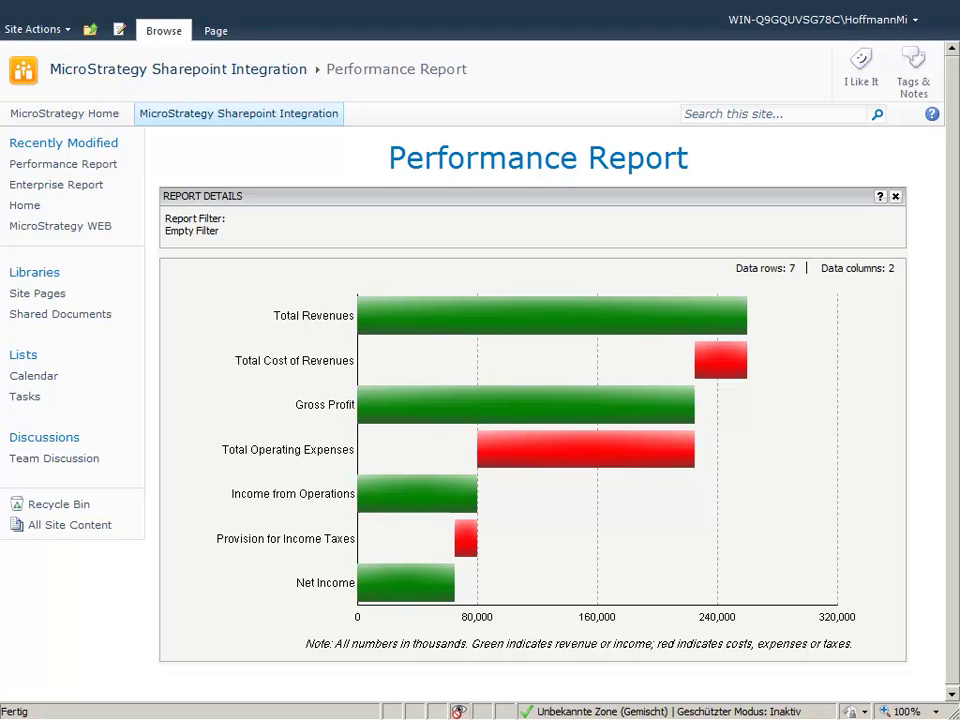
Step: Edit the page, open the report web part's settings and collapse its BI selection section
left_click(119, 35)
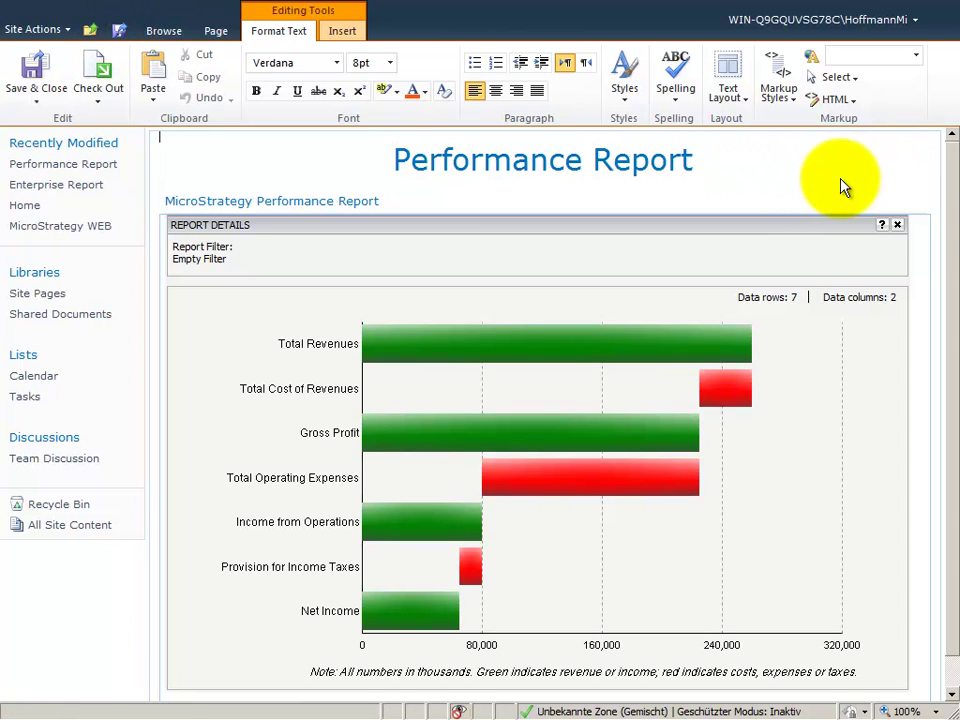
left_click(897, 205)
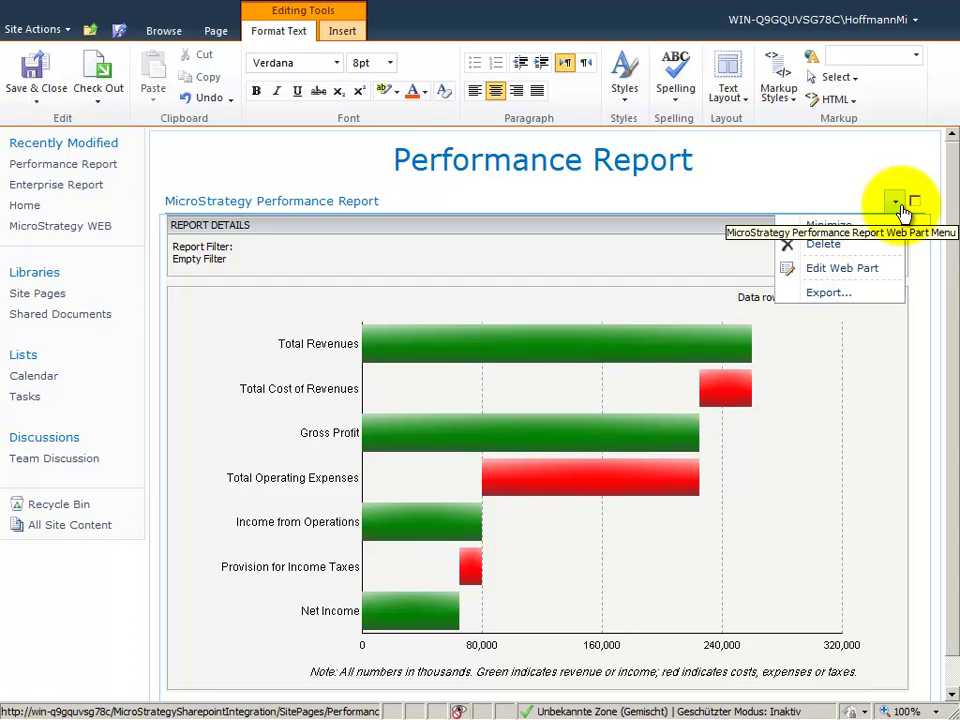
left_click(842, 272)
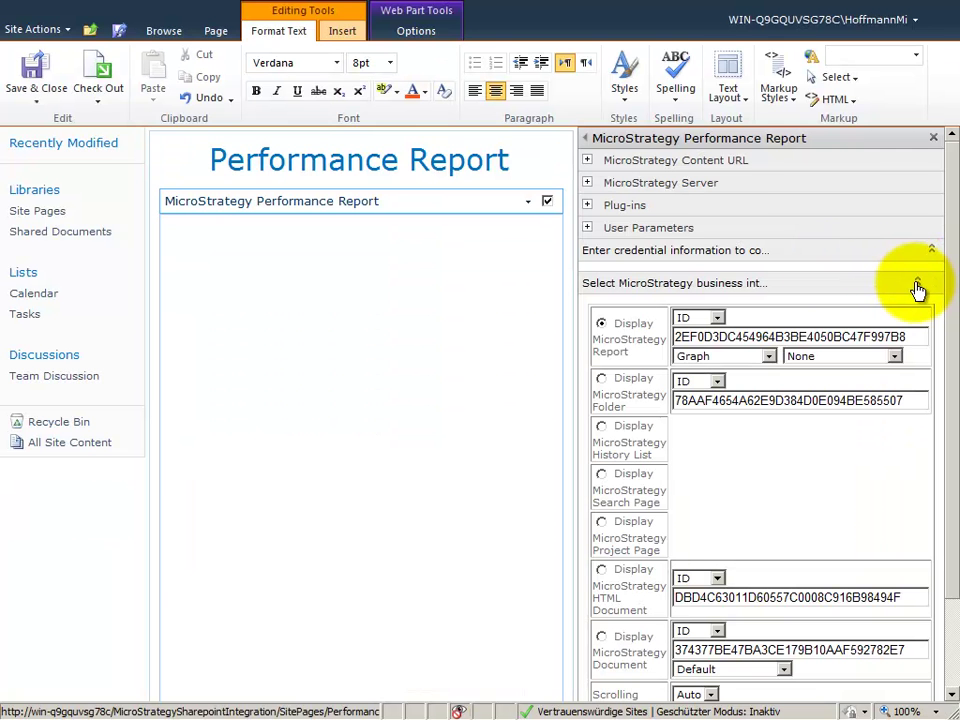
left_click(918, 286)
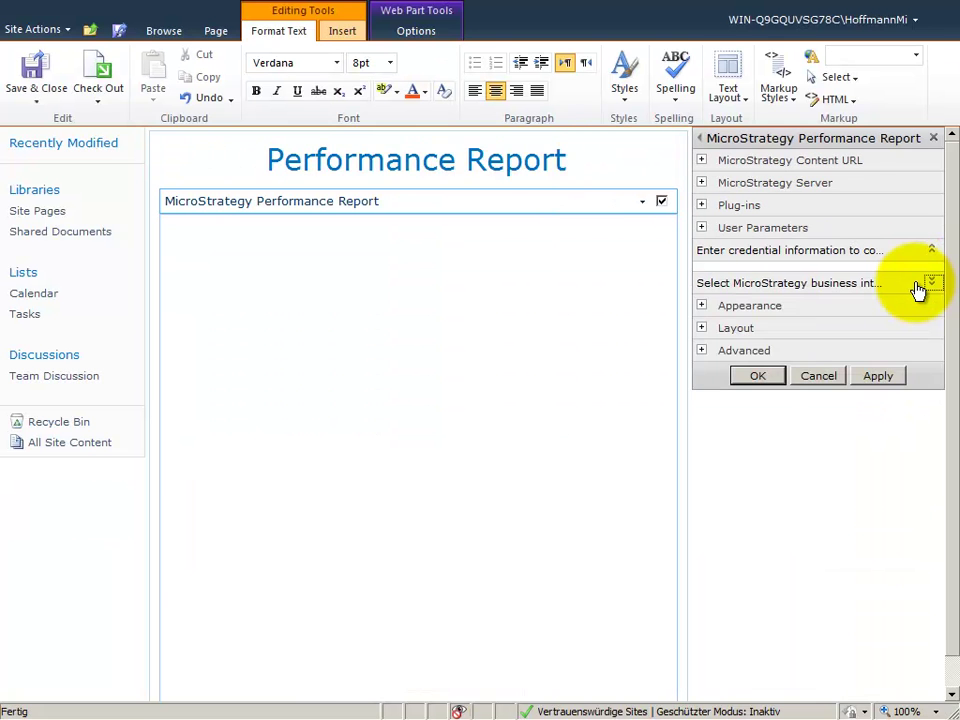
Step: Delete the hiddenSections parameter from the end of the MicroStrategy Report URL
left_click(587, 160)
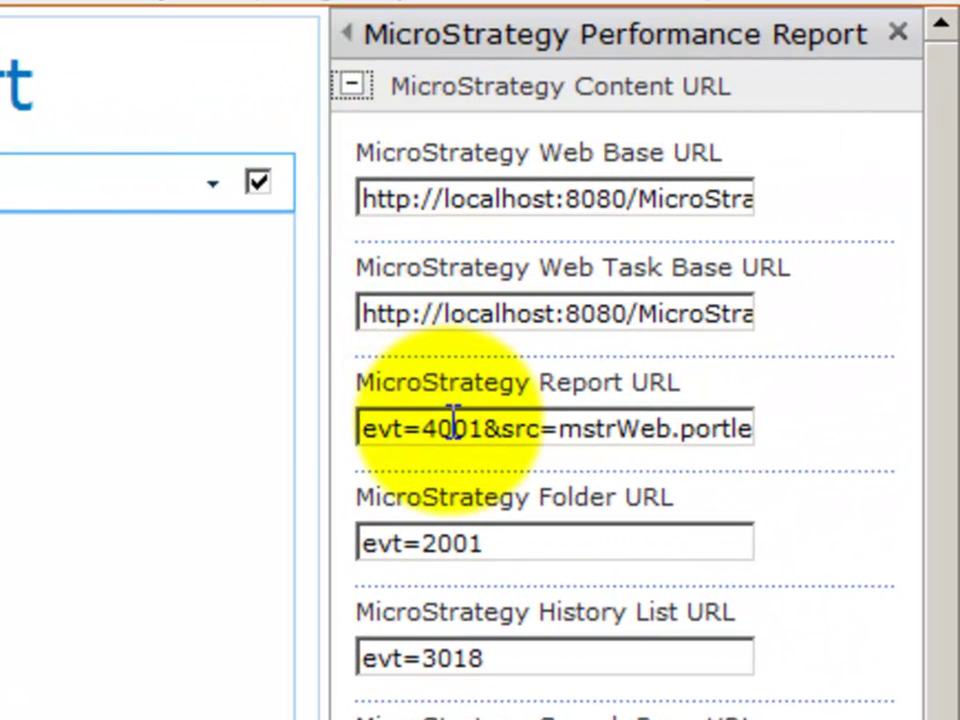
left_click(453, 428)
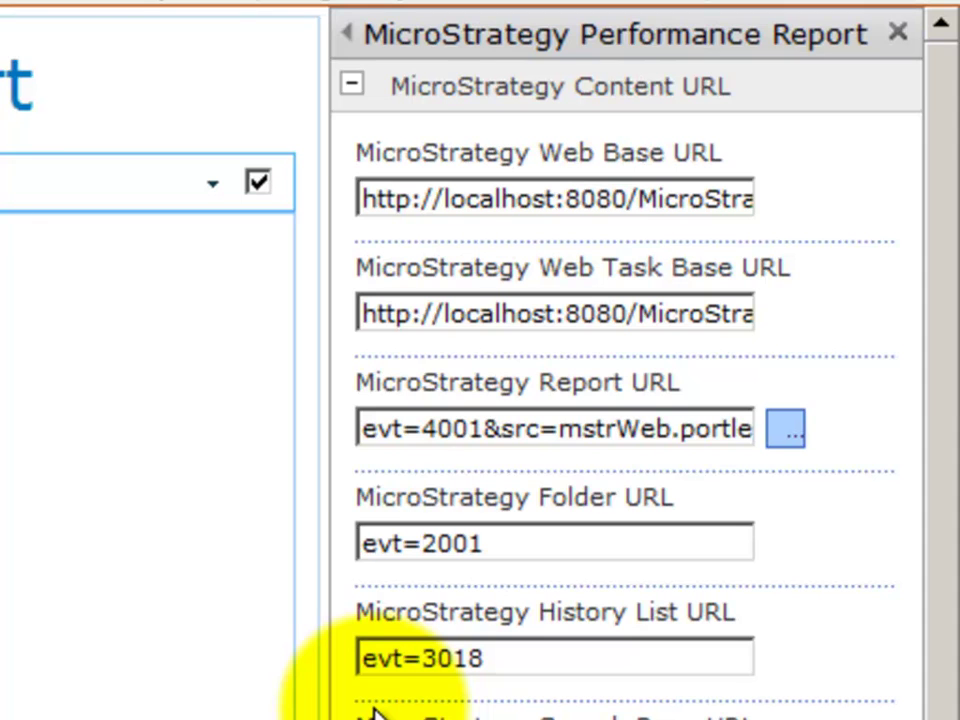
key("End")
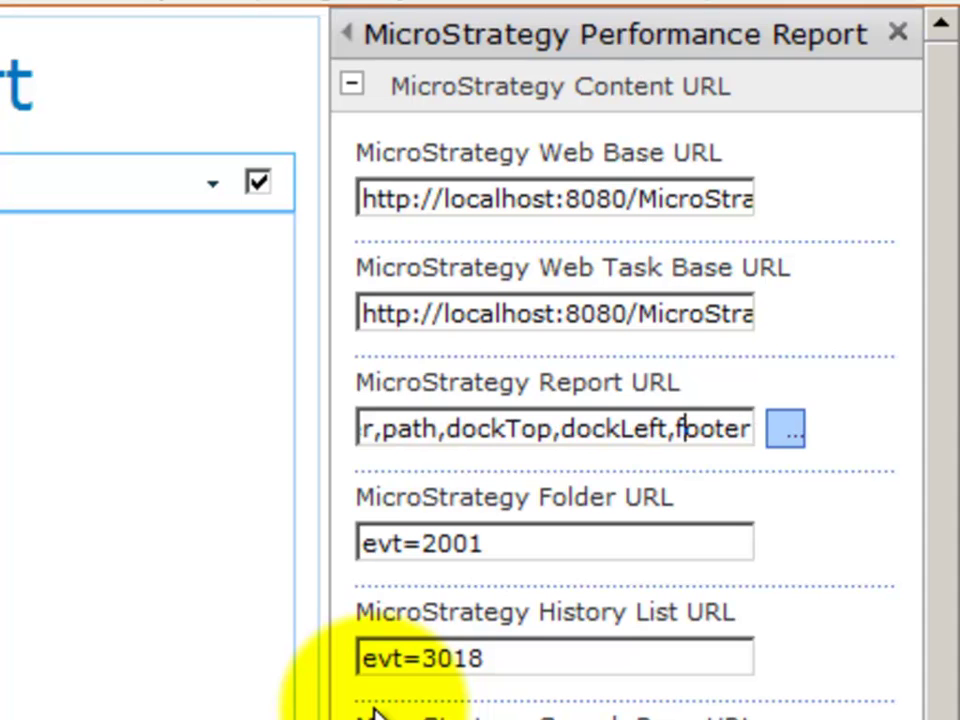
key("Left")
key("Left")
key("Left")
key("Left")
key("Left")
key("Left")
key("Left")
key("Left")
key("Left")
key("Left")
key("Left")
key("Left")
key("Left")
key("Left")
key("Left")
key("Left")
key("Left")
key("Left")
key("Left")
key("Left")
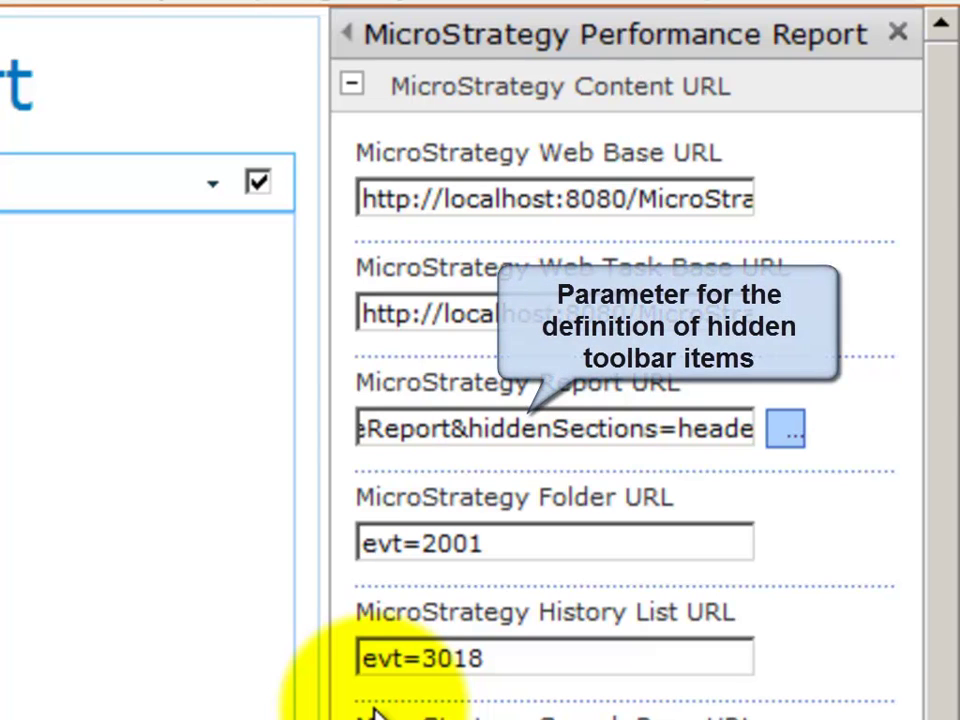
key("shift+End")
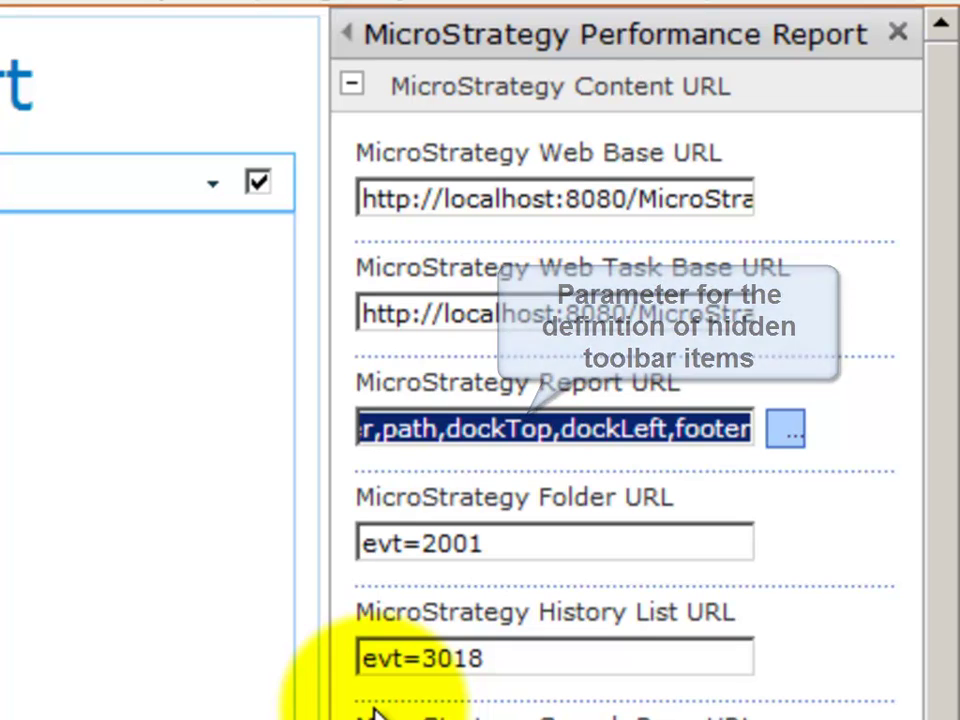
key("Delete")
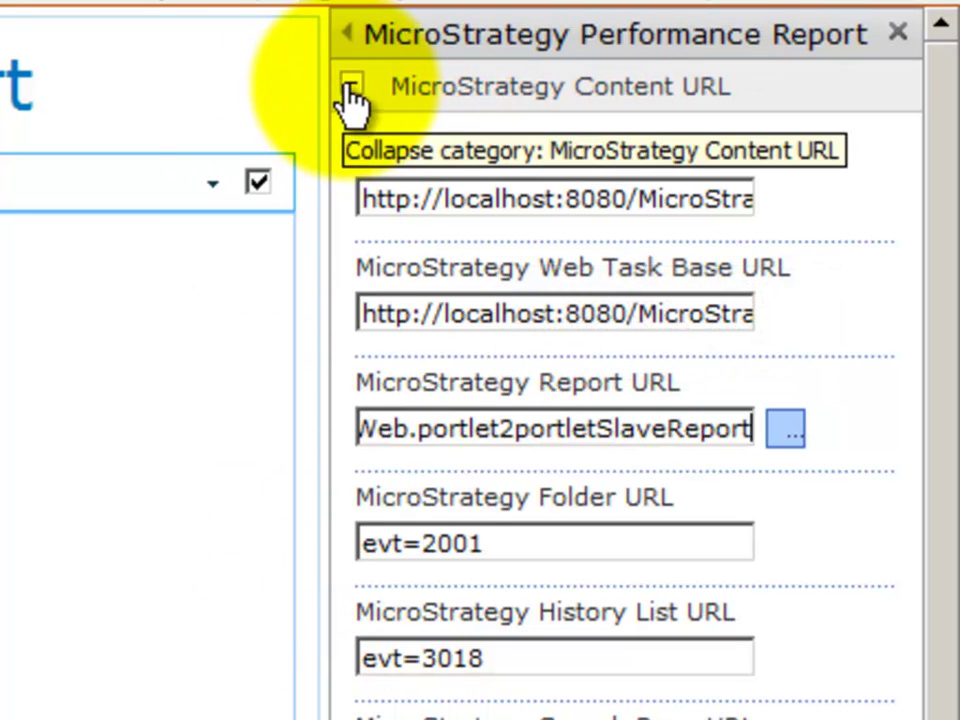
Step: Apply the URL change, then try the report's Data and Graph toolbars
left_click(351, 90)
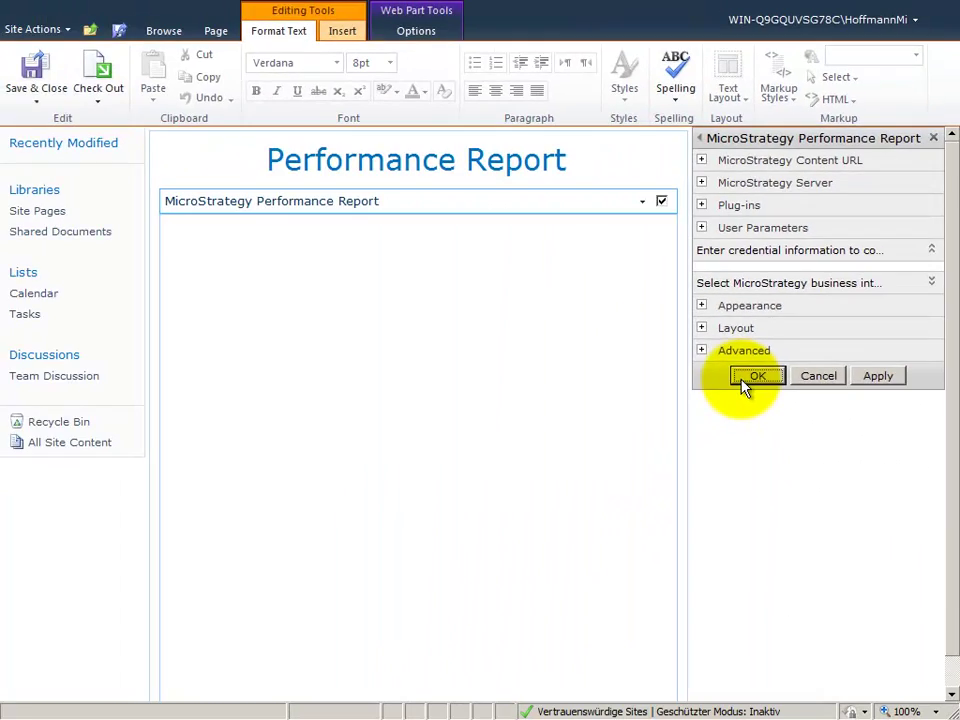
left_click(700, 418)
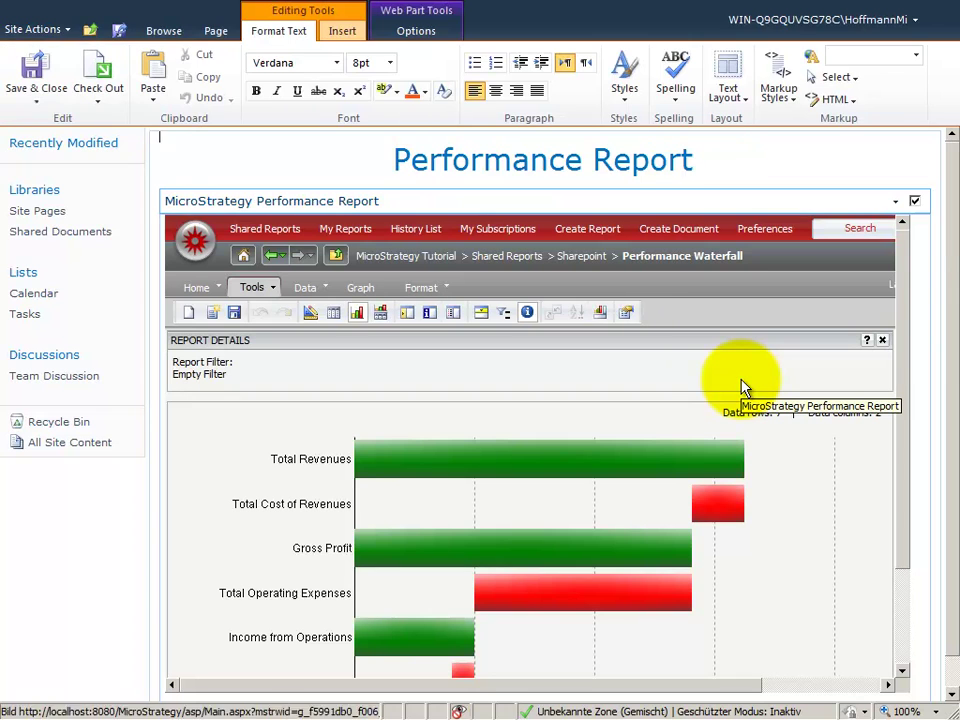
left_click(306, 289)
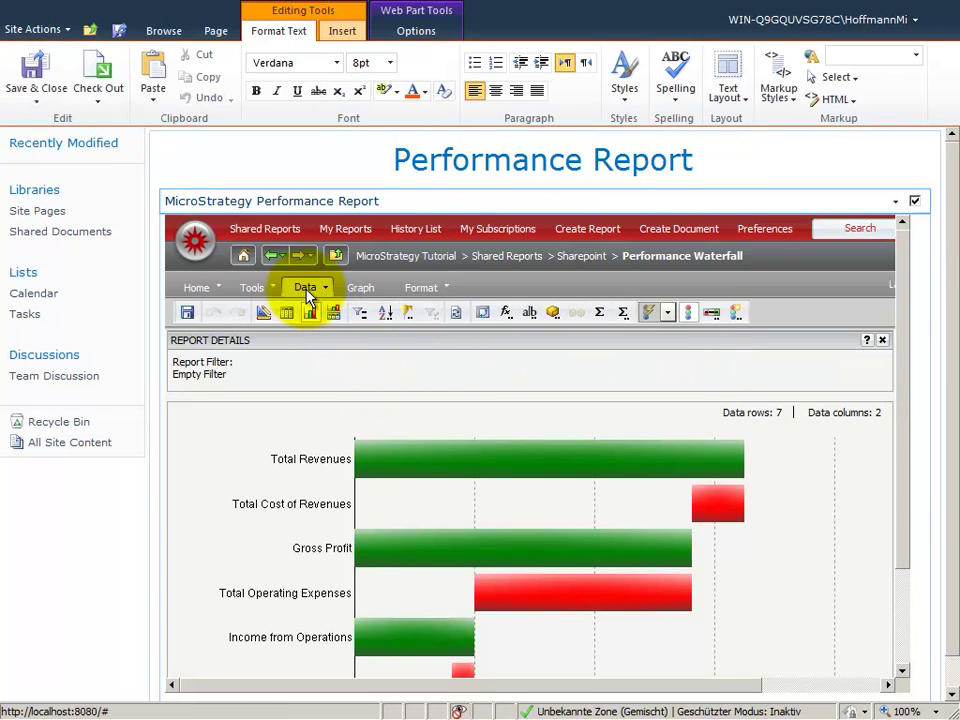
left_click(360, 290)
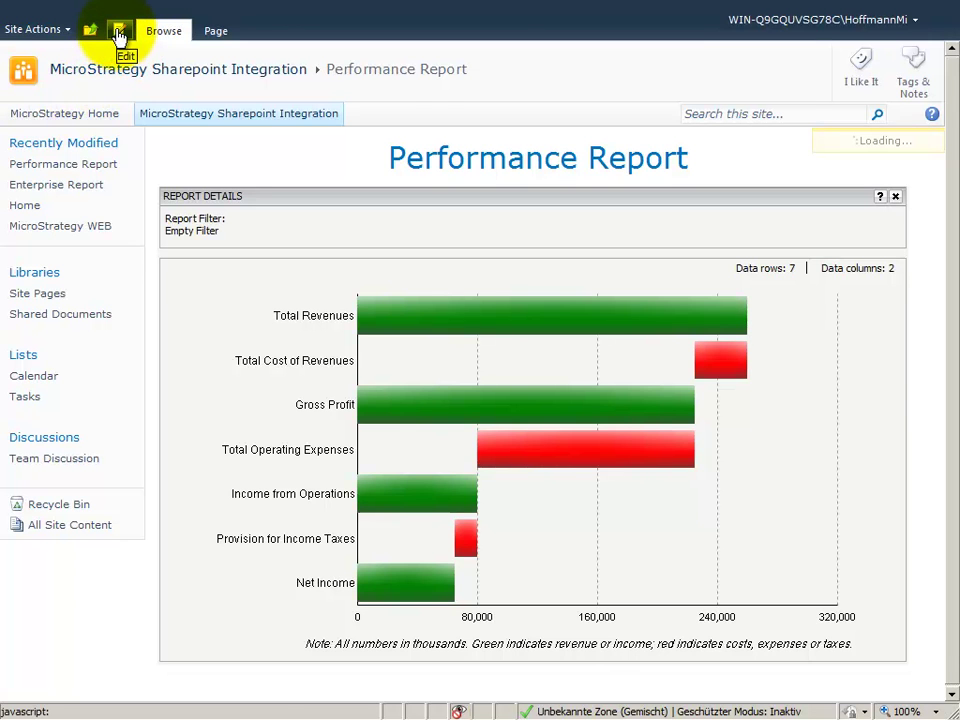
Step: Insert the Social Collaboration Note Board web part below the MicroStrategy report
left_click(119, 33)
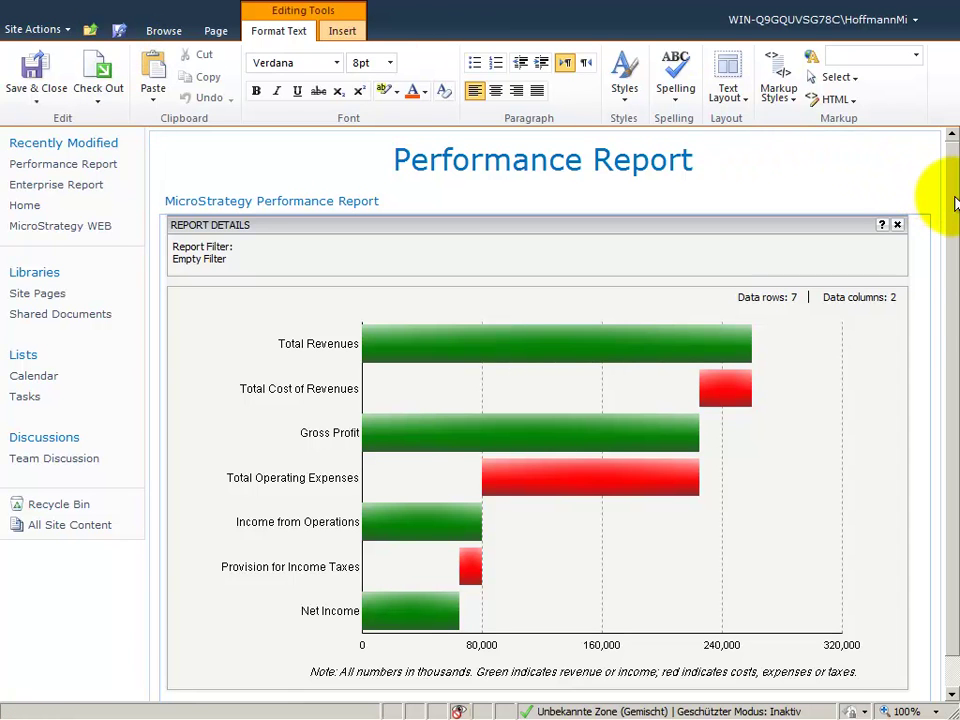
scroll(950, 240, "down", 1)
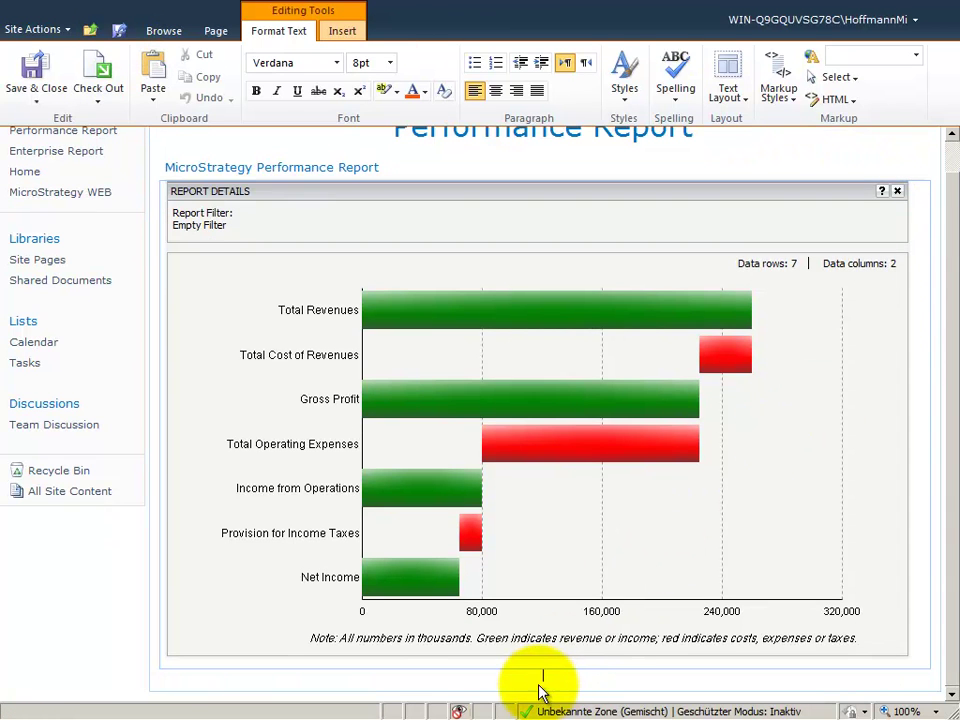
left_click(343, 31)
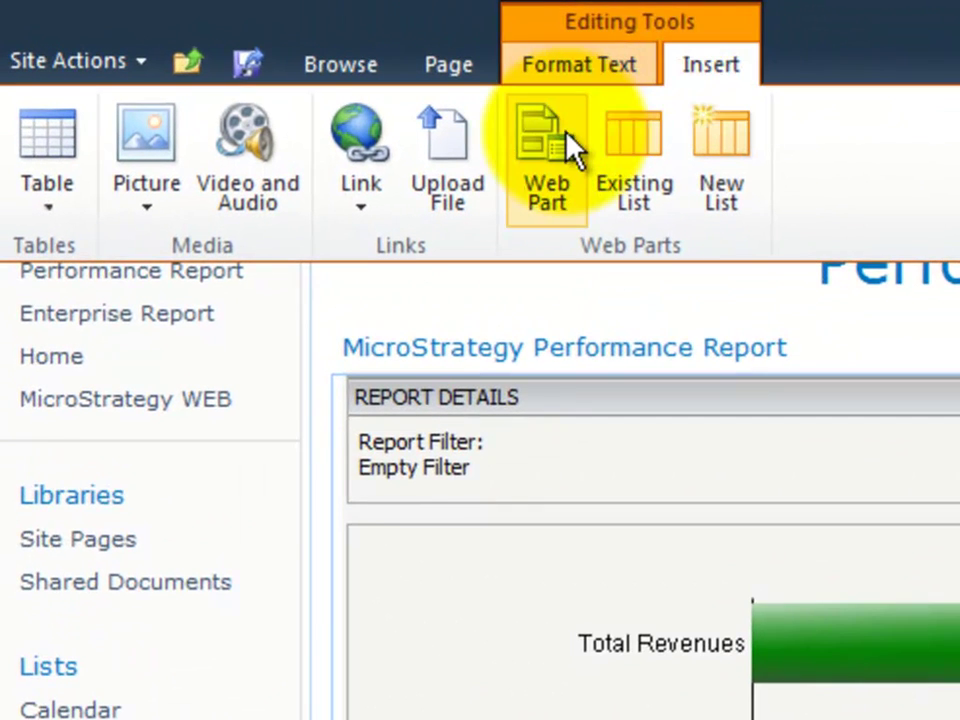
left_click(271, 72)
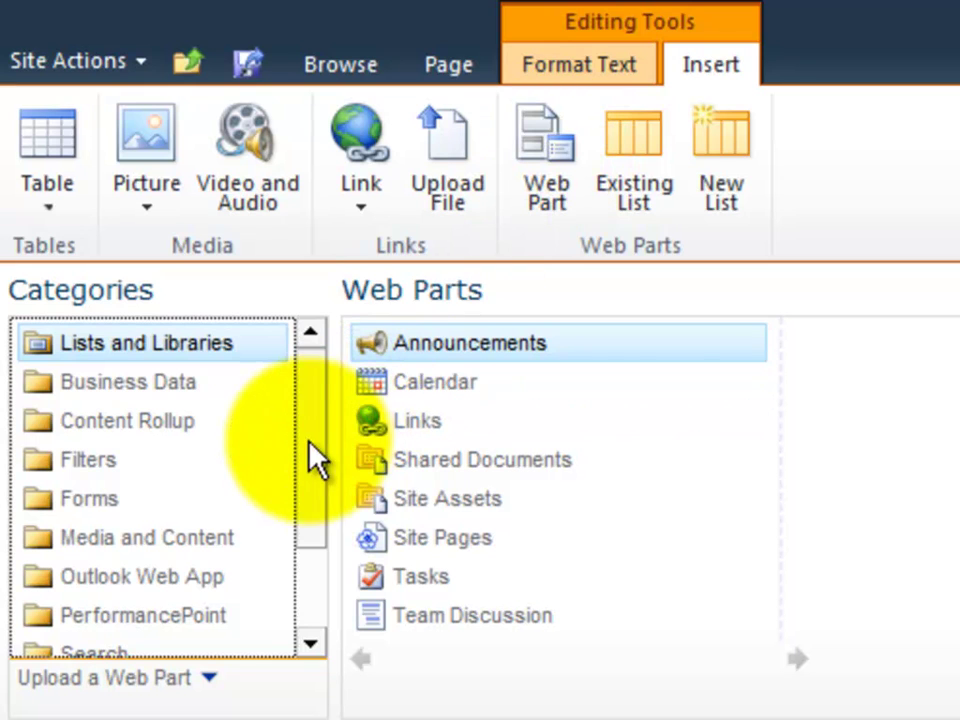
left_click_drag(315, 461, 307, 550)
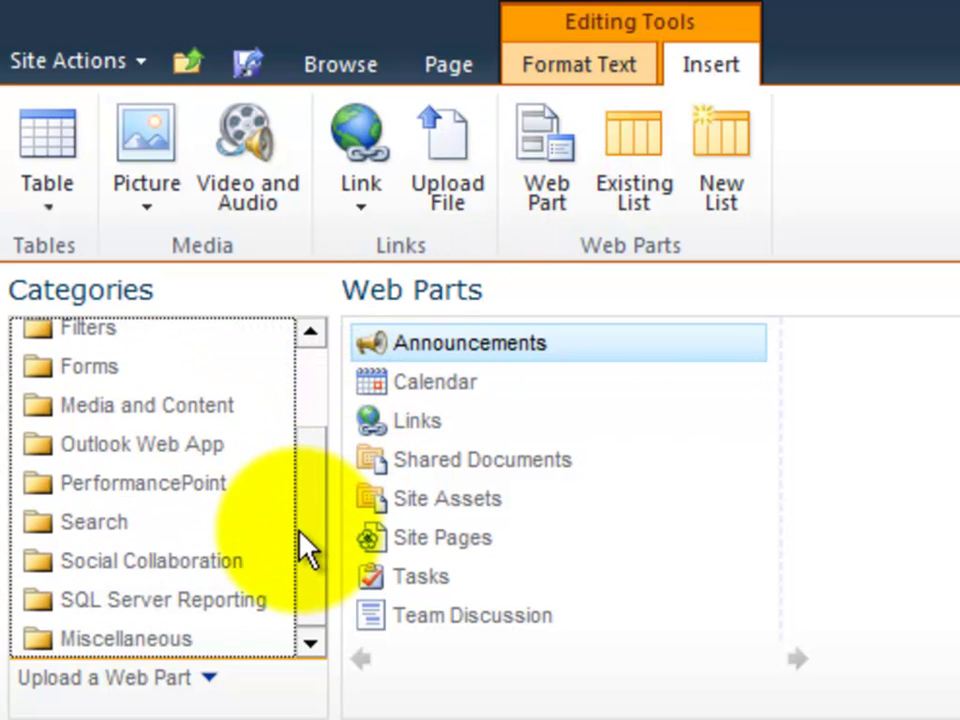
left_click(197, 575)
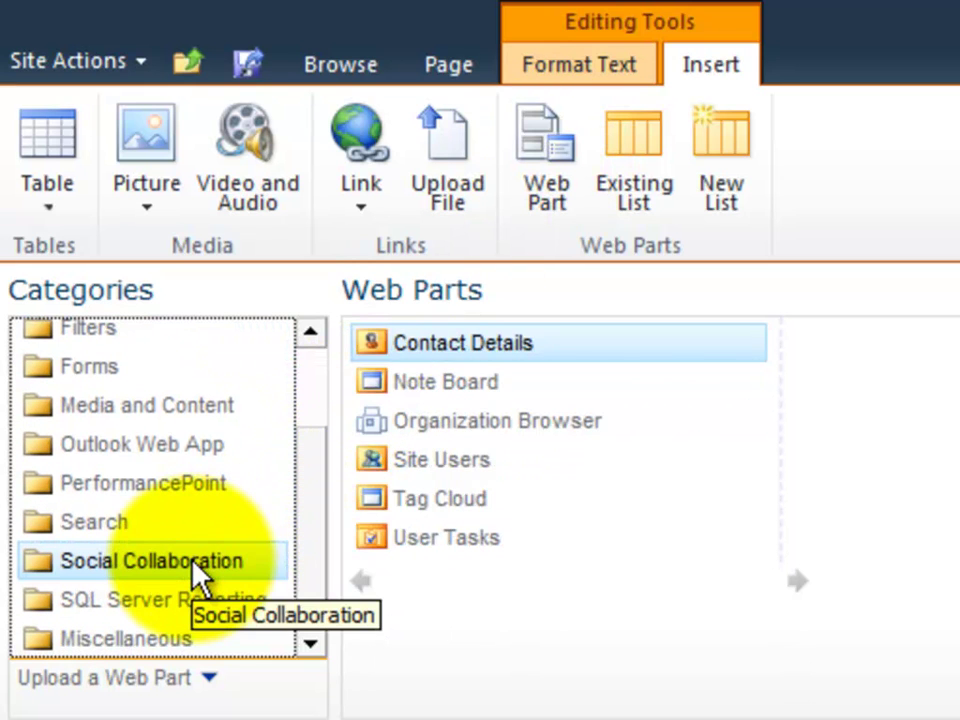
left_click(436, 386)
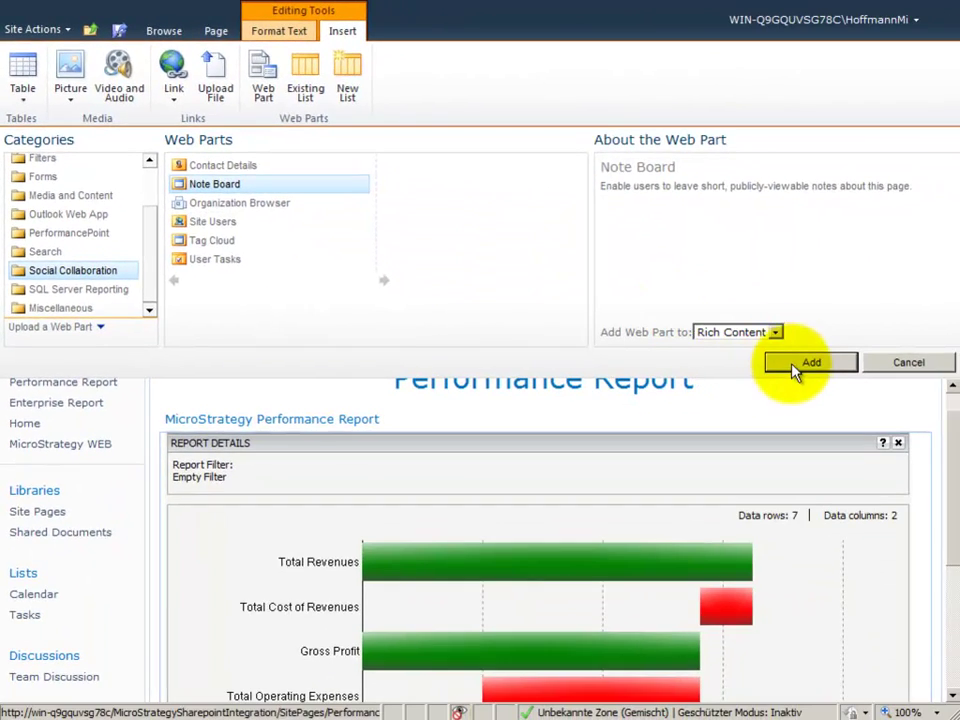
left_click(810, 363)
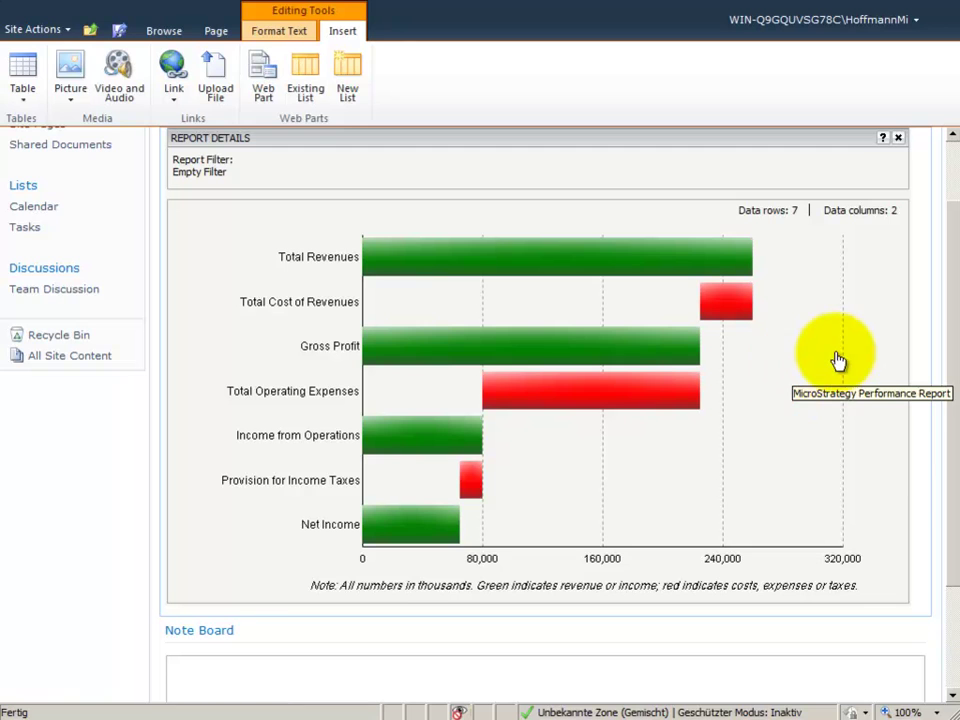
Step: Rename the Note Board web part's title to "Notes" in its properties
left_click_drag(952, 380, 955, 487)
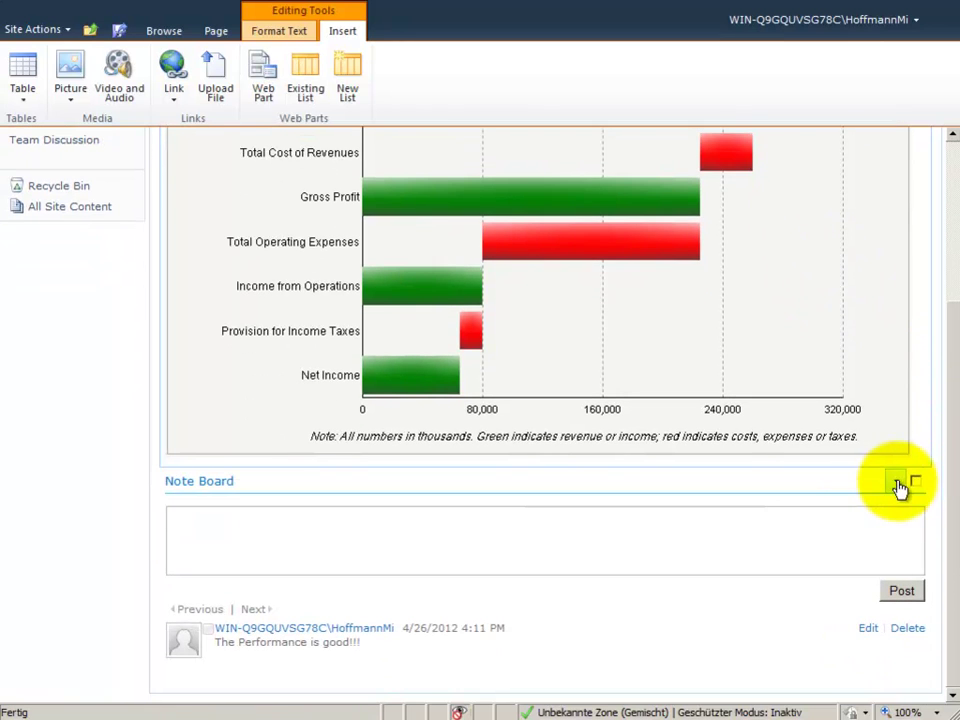
left_click(898, 484)
left_click(852, 575)
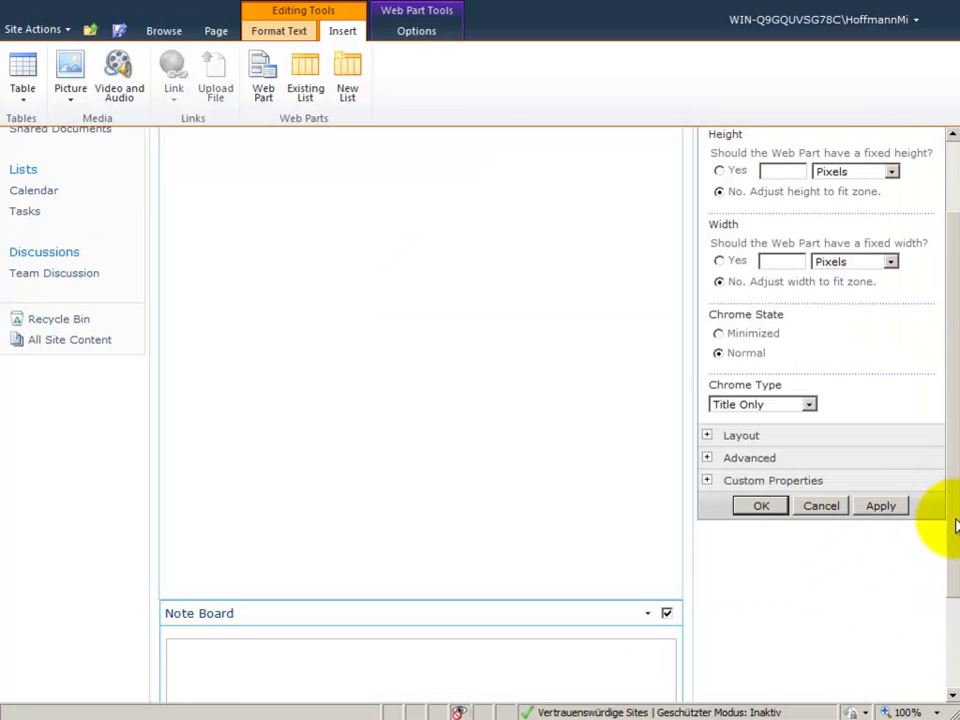
scroll(955, 527, "up", 2)
left_click(792, 208)
key("BackSpace")
key("BackSpace")
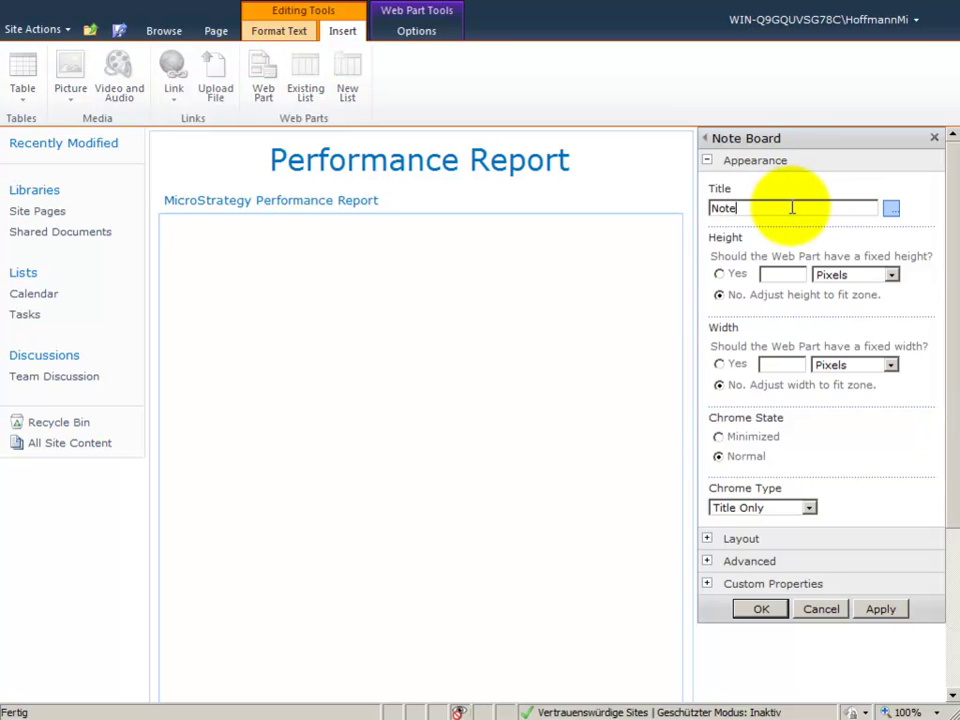
type("s")
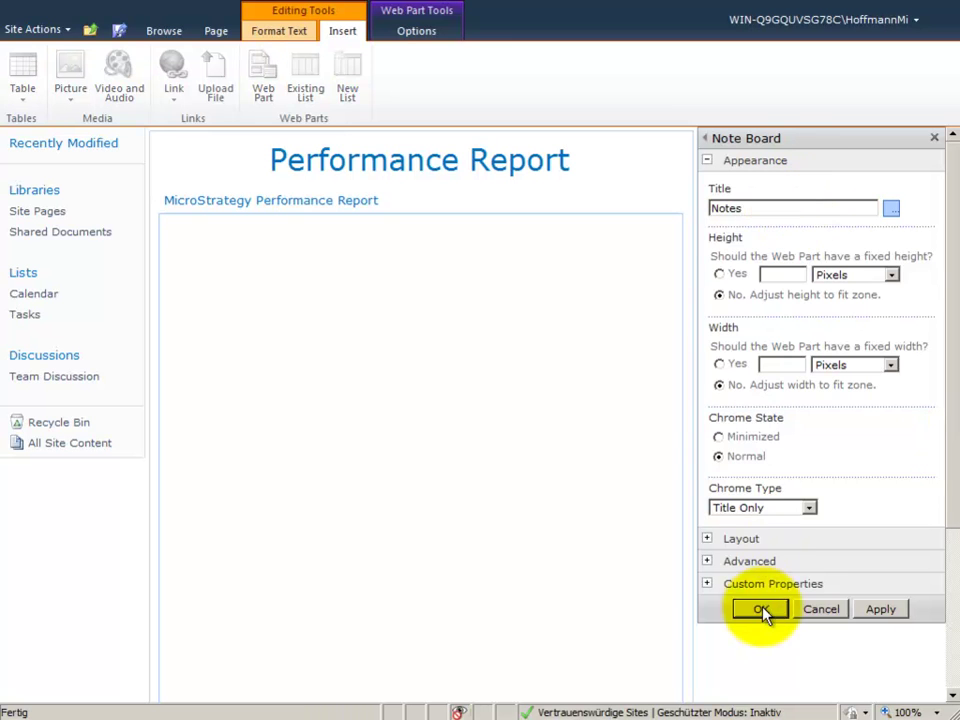
left_click(761, 609)
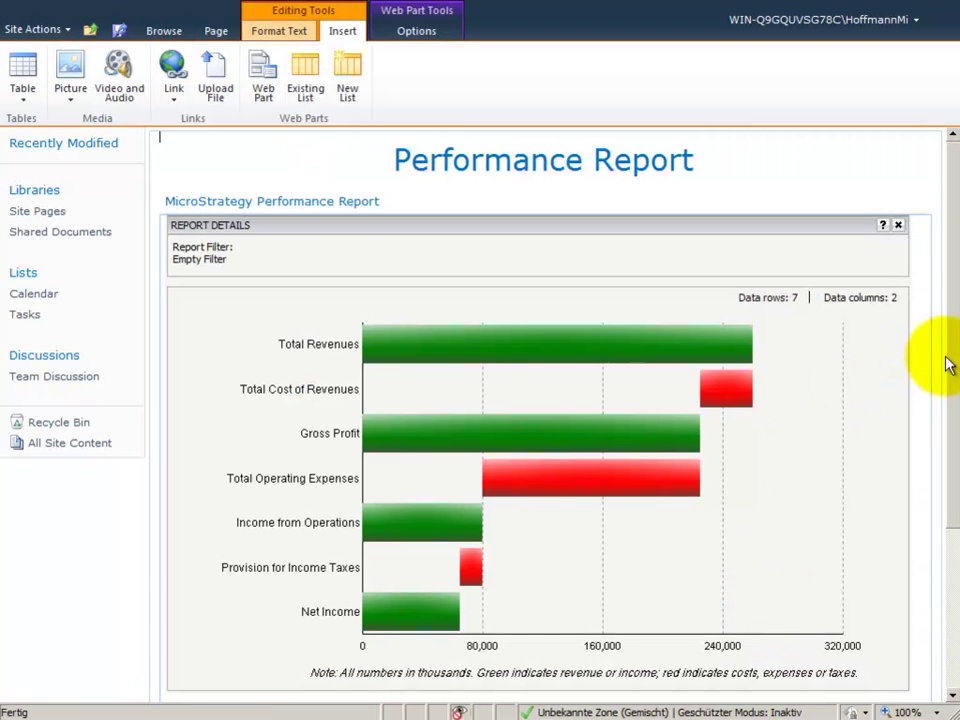
mouse_move(952, 366)
left_mouse_down()
mouse_move(952, 550)
mouse_move(952, 355)
left_mouse_up()
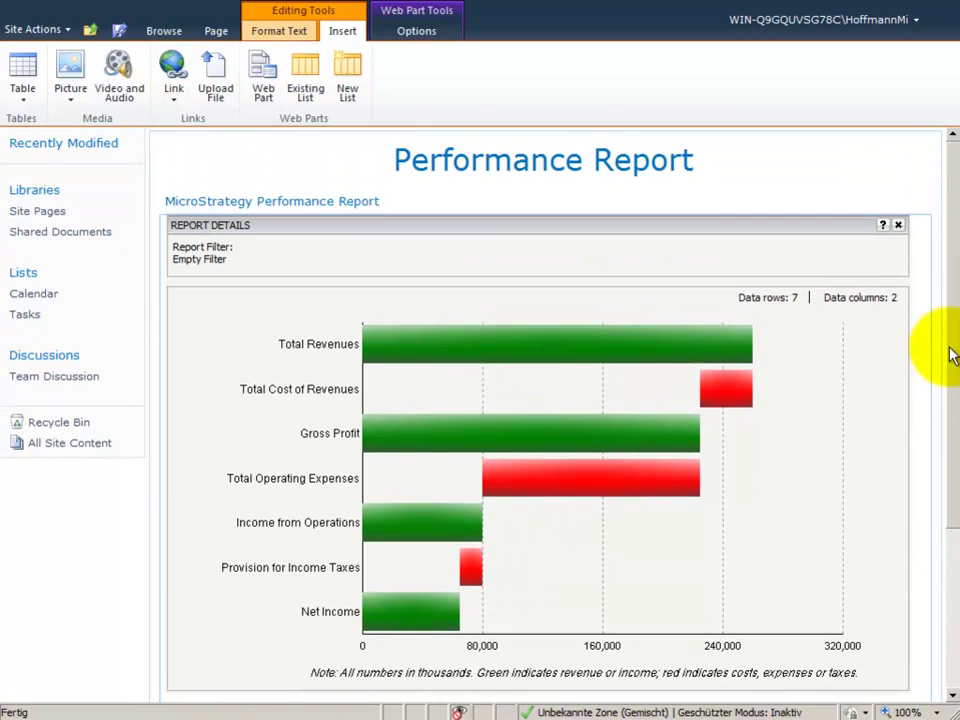
Step: Save the Performance Report page and leave edit mode
left_click(215, 33)
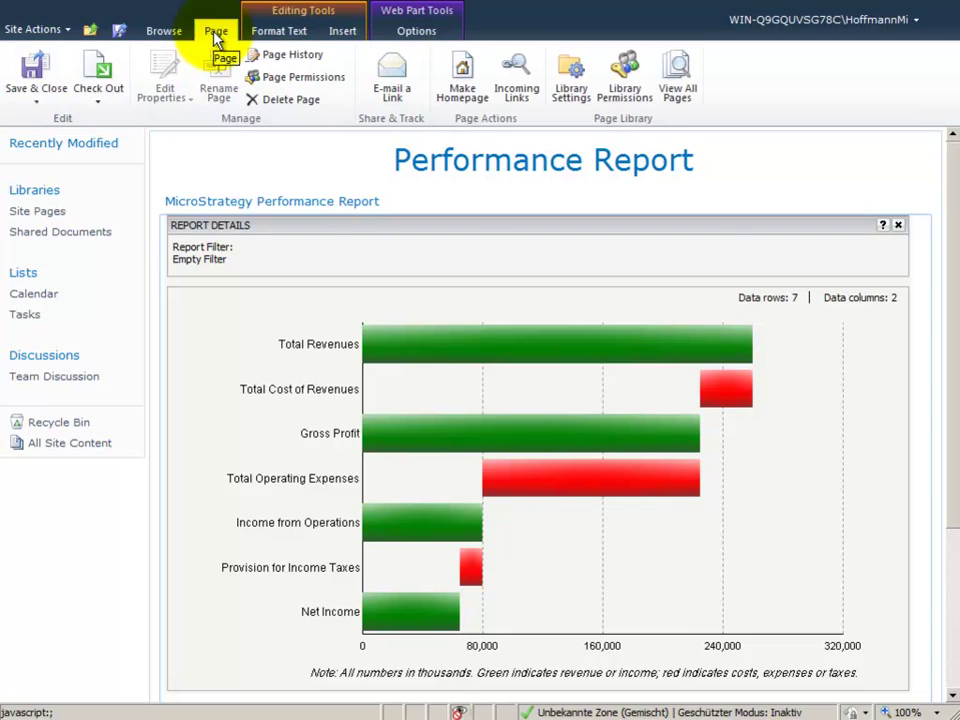
left_click(35, 78)
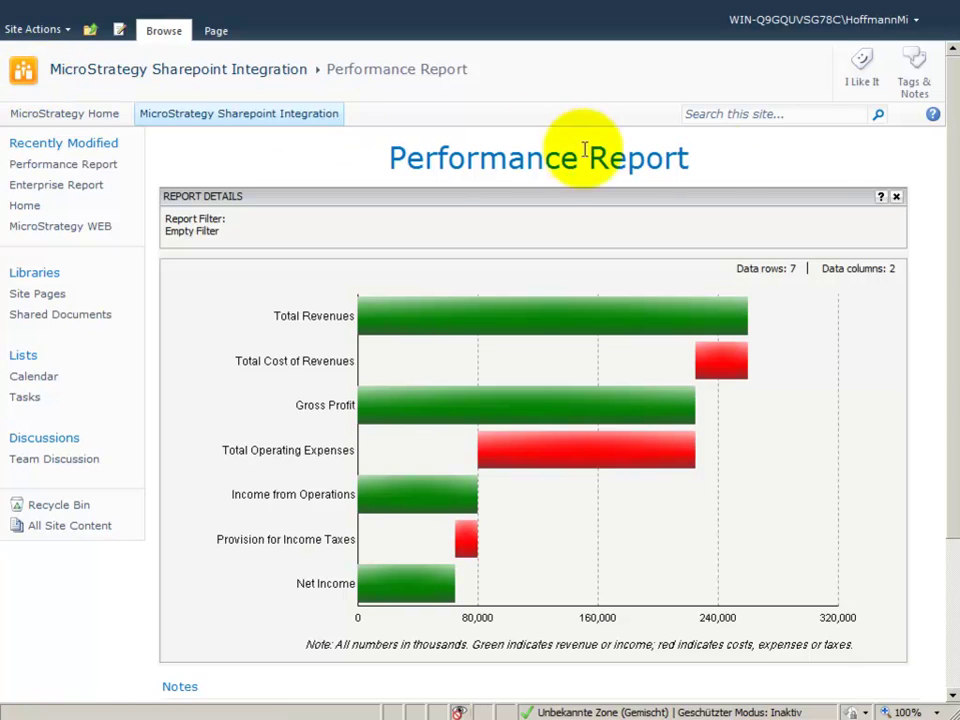
left_click_drag(952, 230, 949, 390)
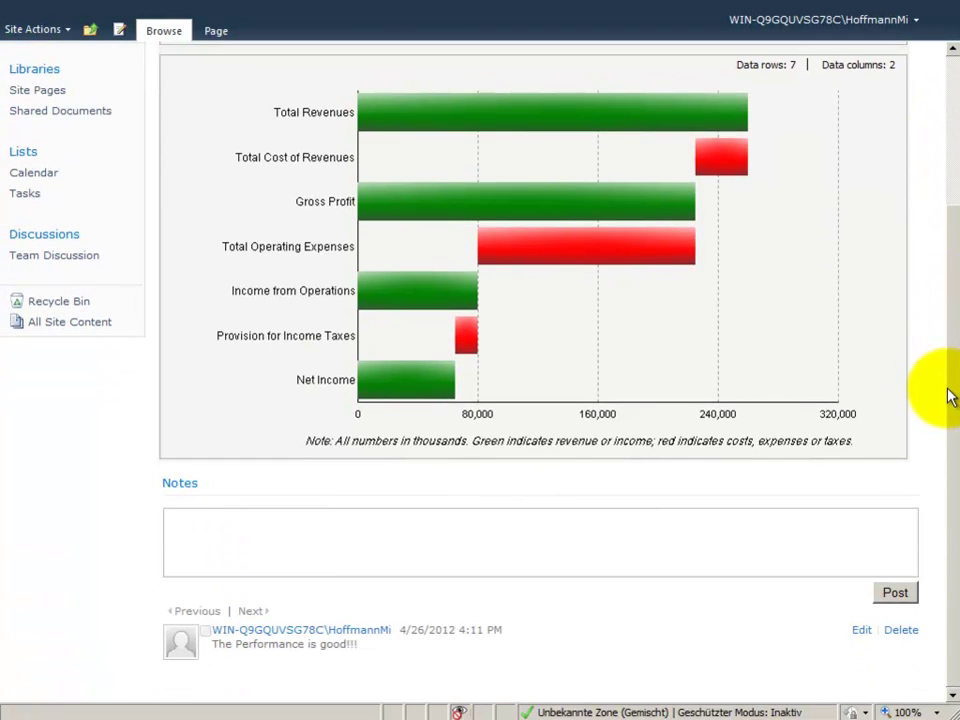
Step: Post the note "My notes !!!" on the Notes board, then delete it
left_click(258, 537)
type("My notes !!!")
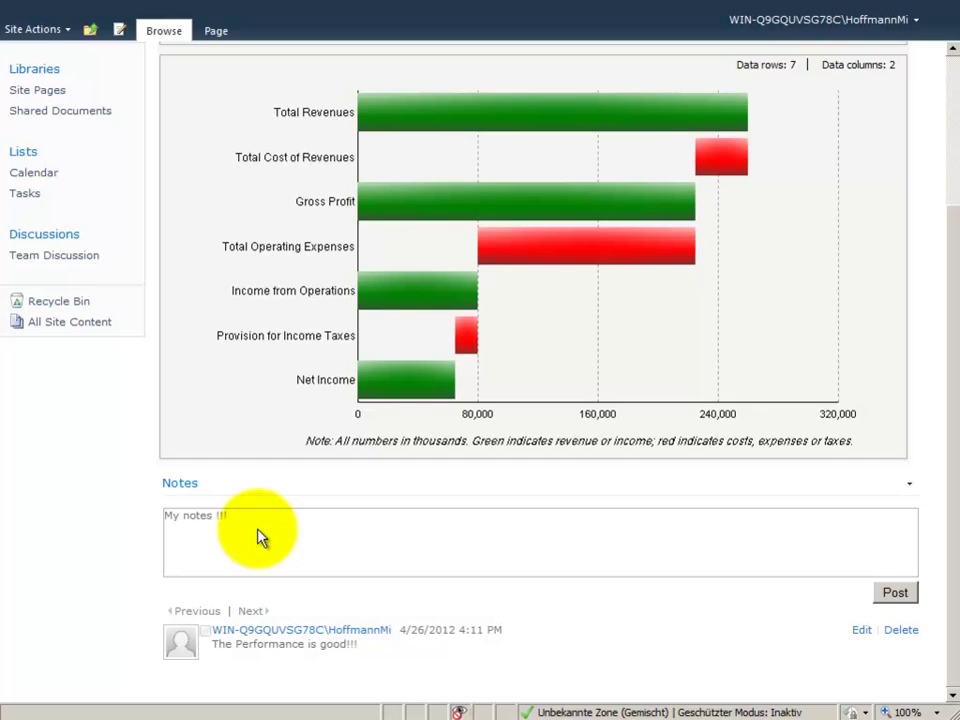
left_click(905, 596)
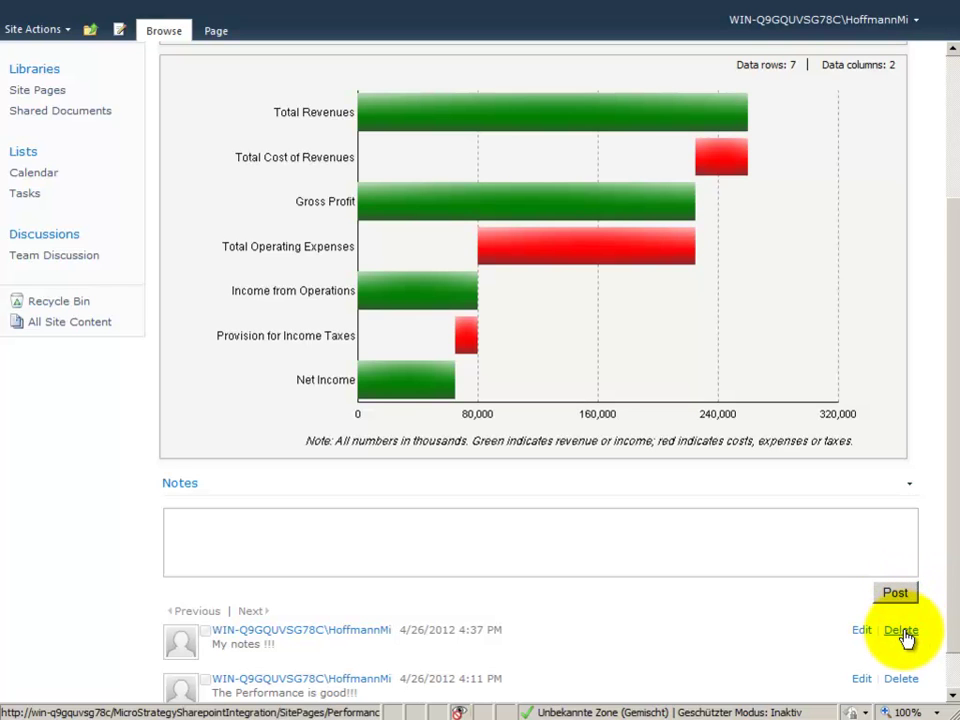
left_click(901, 631)
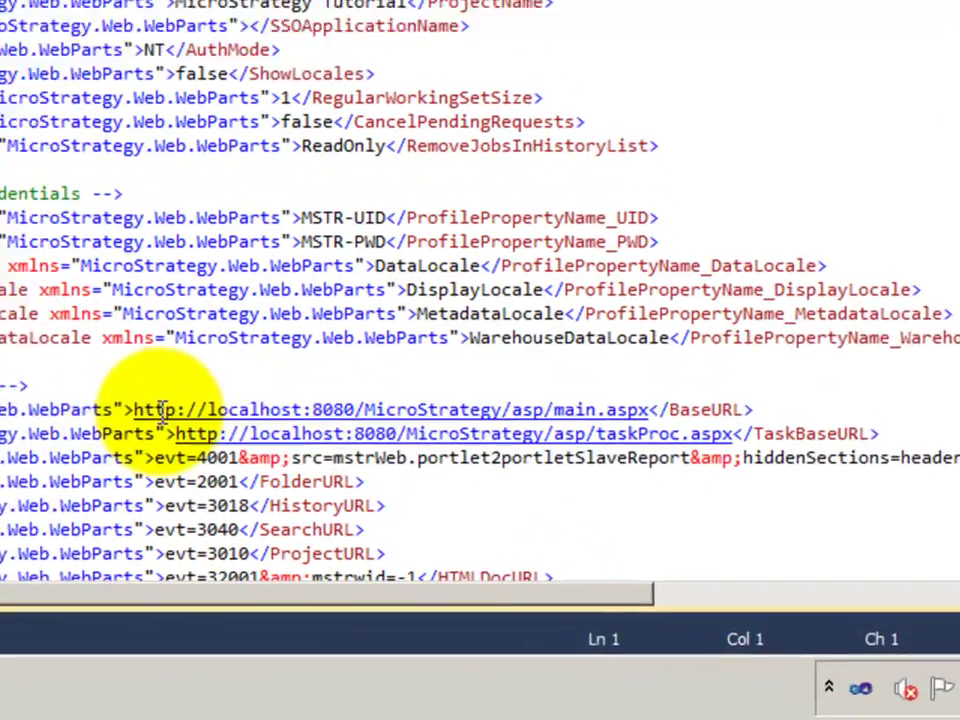
left_click_drag(343, 526, 583, 531)
left_click_drag(495, 375, 646, 368)
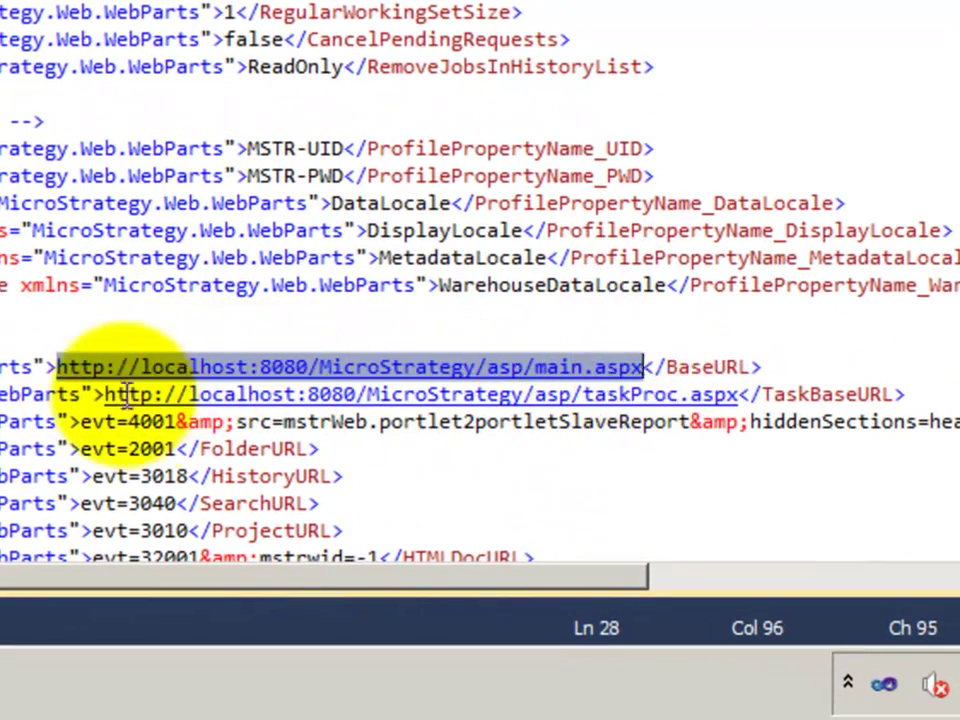
left_click_drag(107, 393, 739, 406)
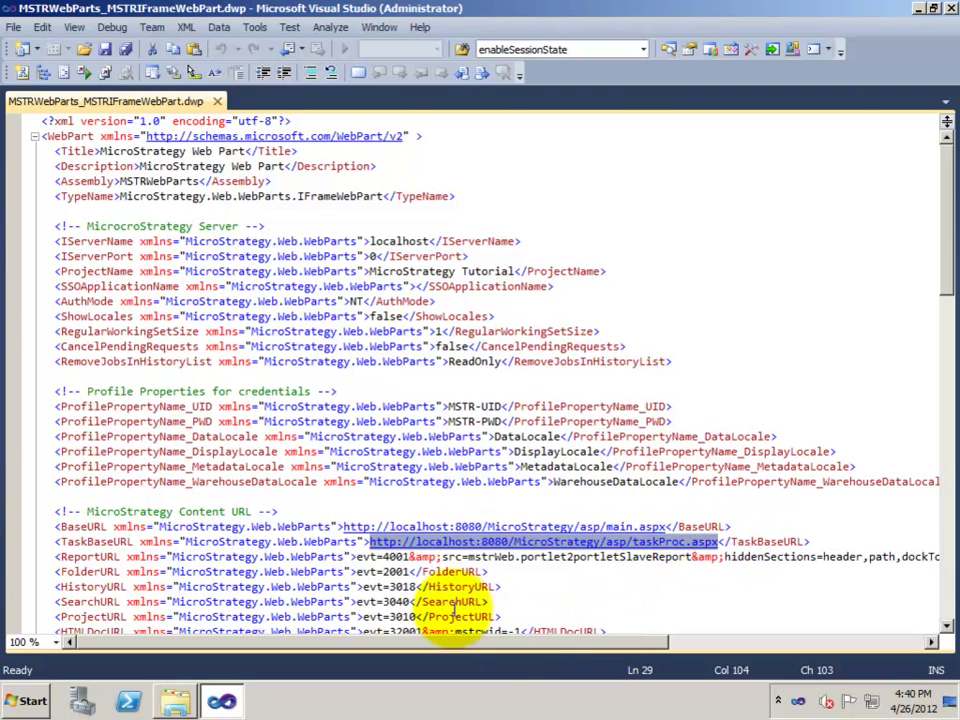
left_click(110, 556)
left_click(74, 557)
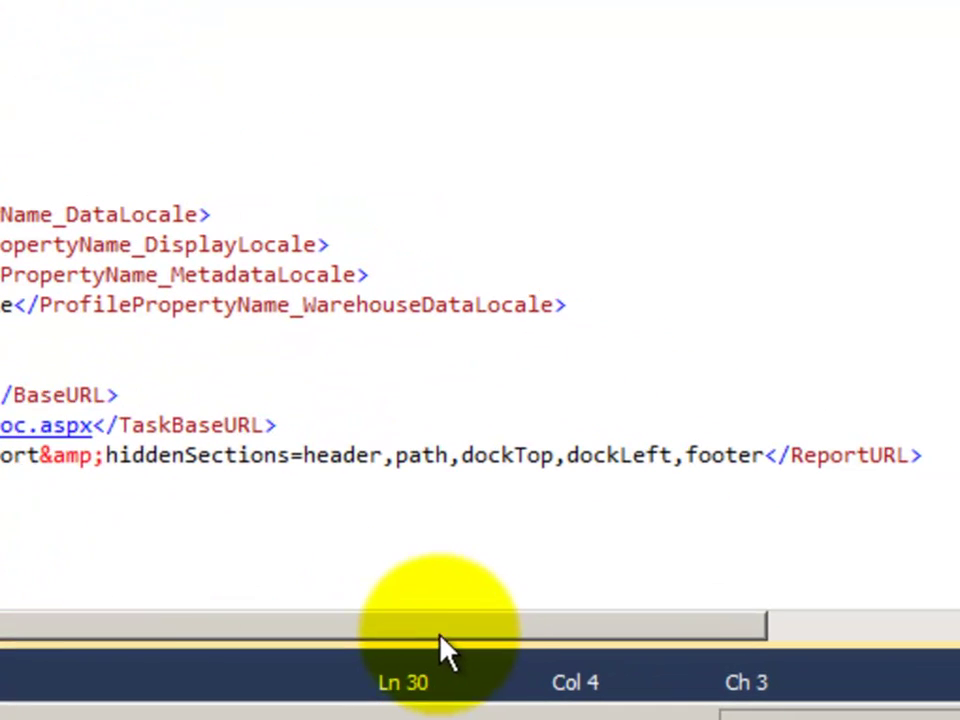
left_click_drag(40, 456, 768, 456)
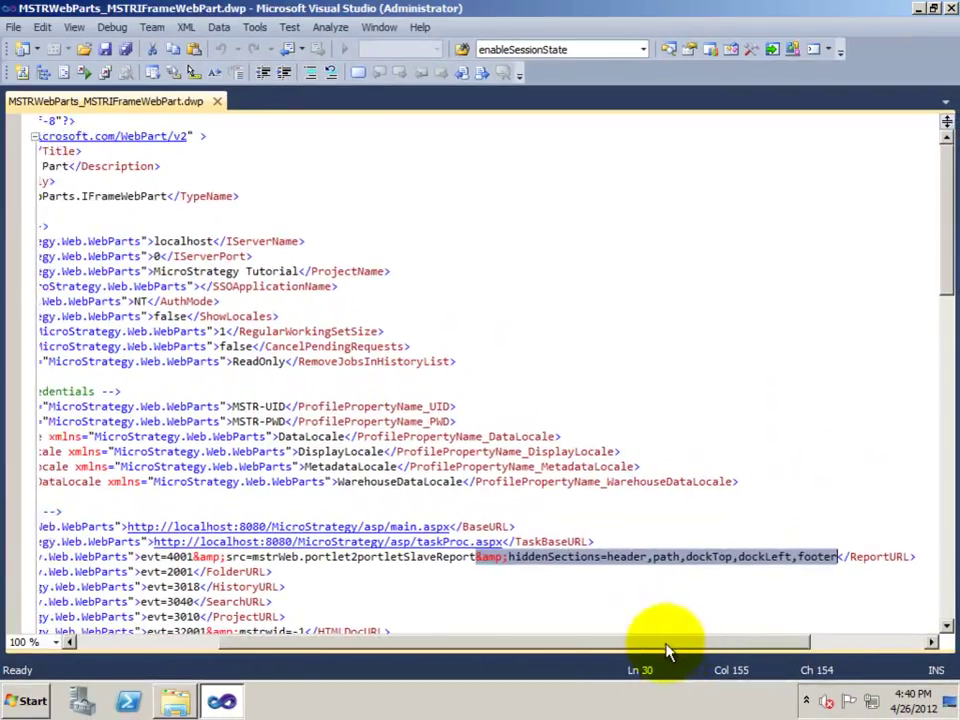
left_click_drag(668, 652, 520, 655)
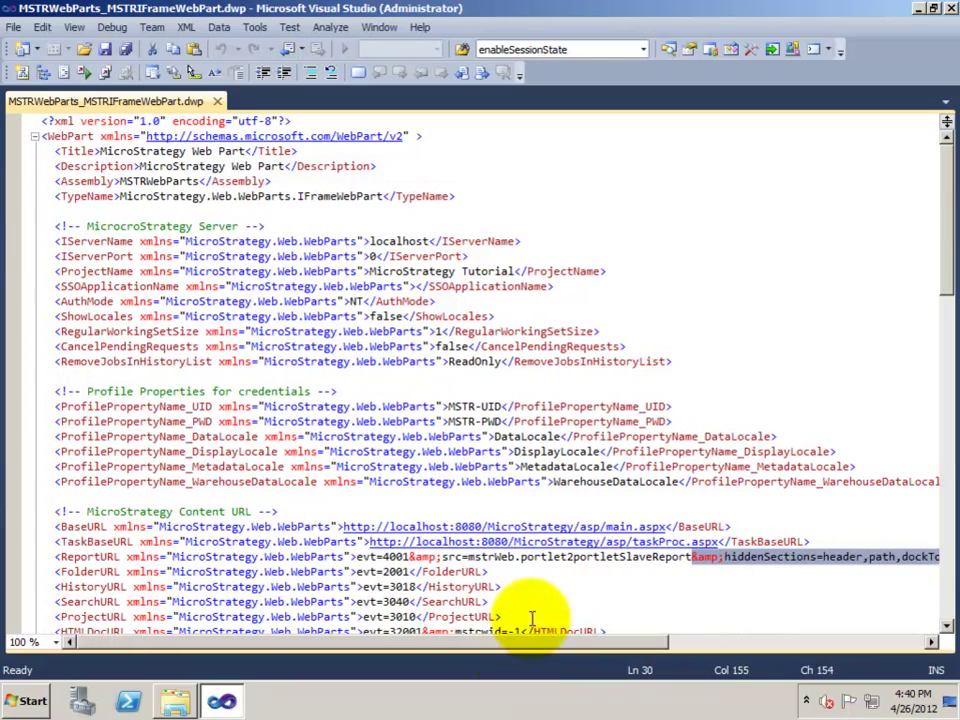
left_click_drag(943, 257, 936, 414)
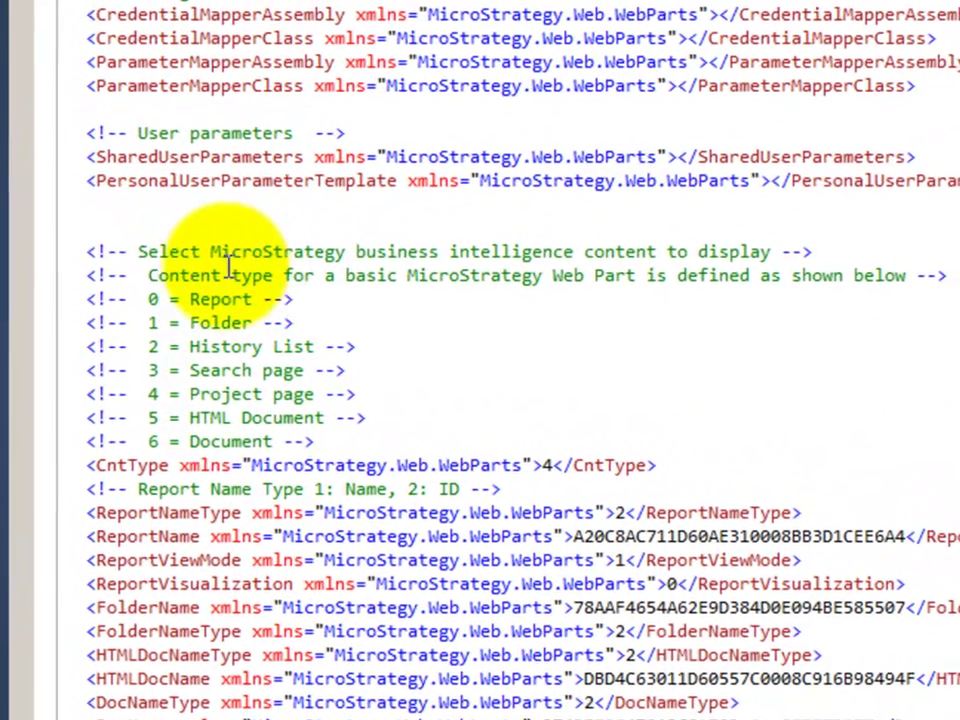
left_click_drag(138, 251, 778, 251)
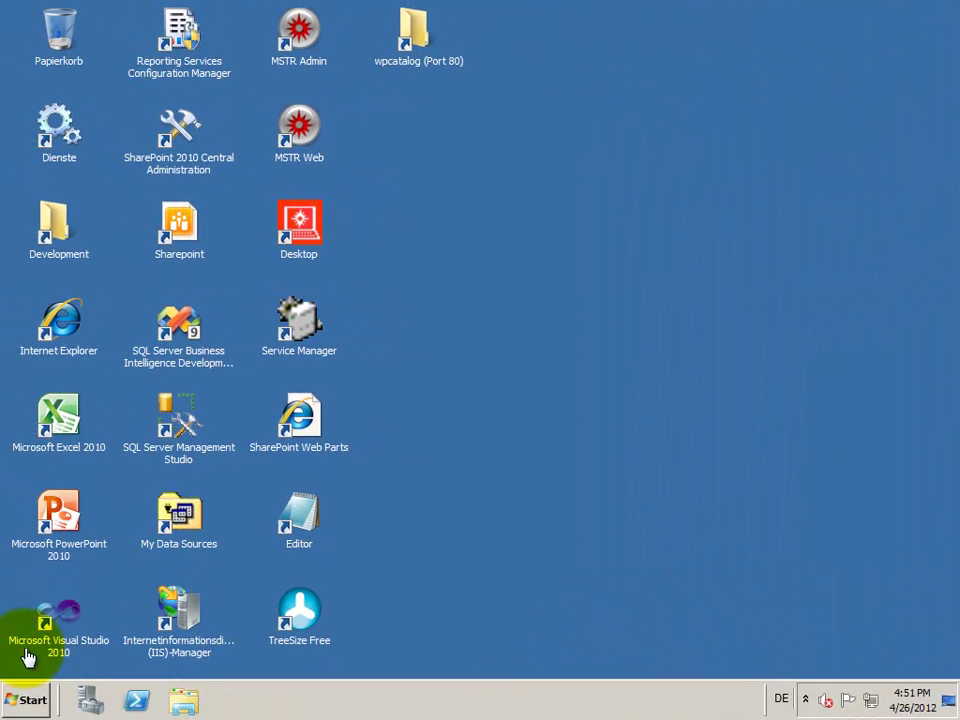
Step: Launch SharePoint Web Parts documentation from Start > MicroStrategy > Web > Portlets
left_click(29, 703)
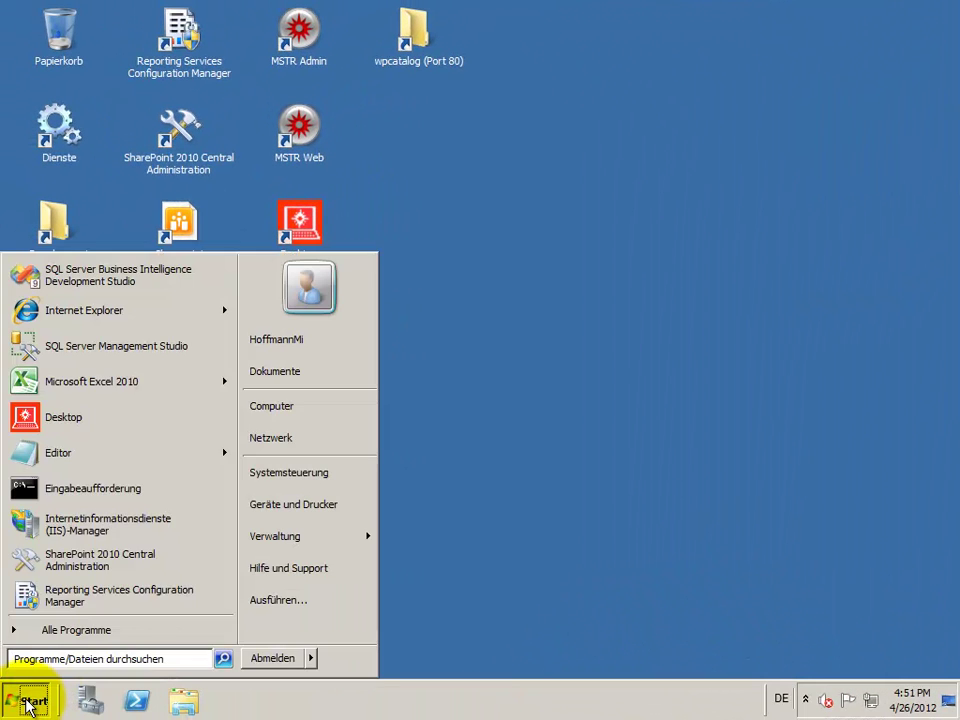
left_click(46, 630)
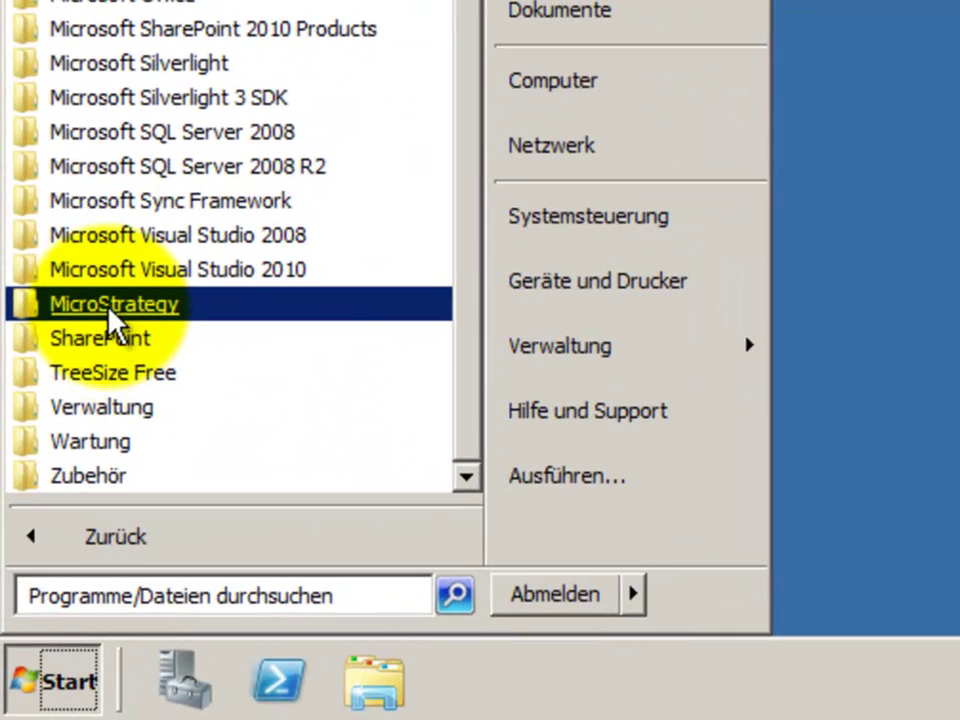
left_click(52, 514)
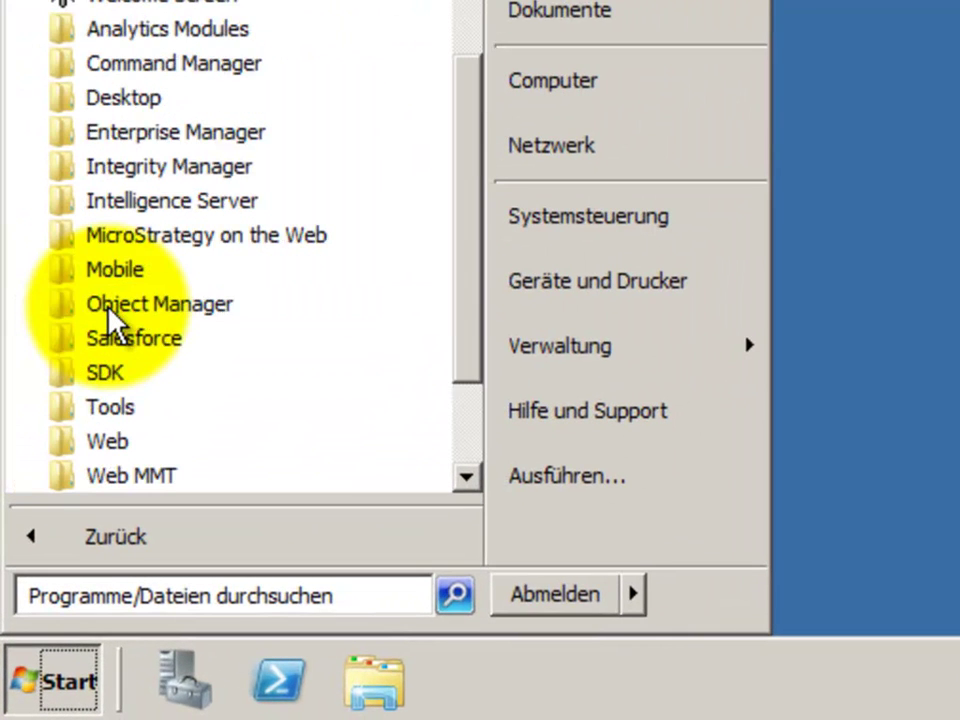
left_click(120, 444)
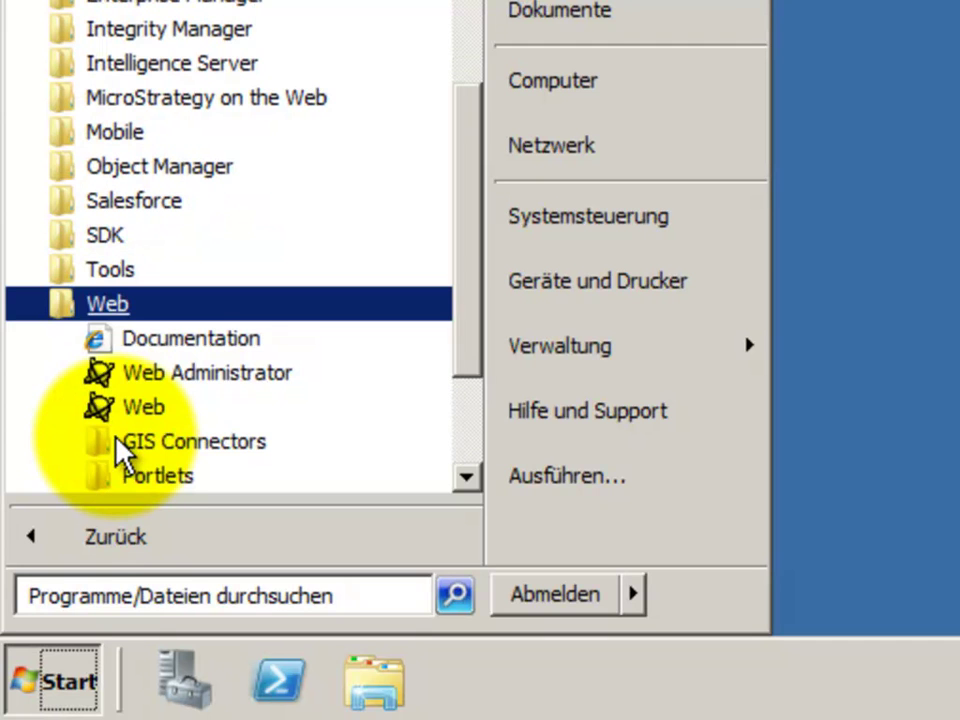
left_click(142, 476)
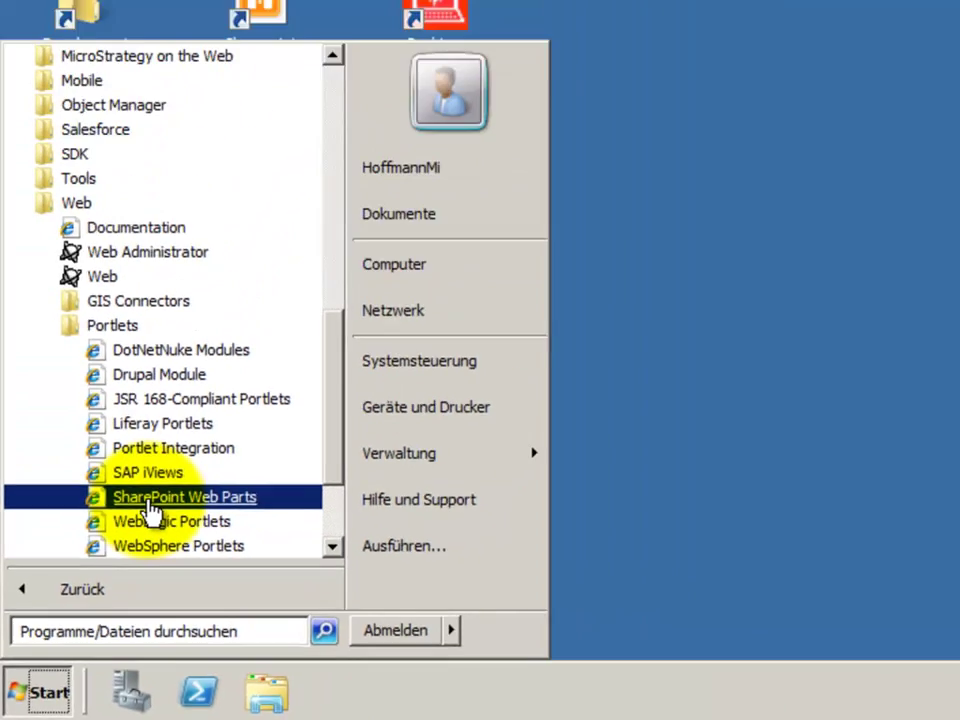
left_click(212, 410)
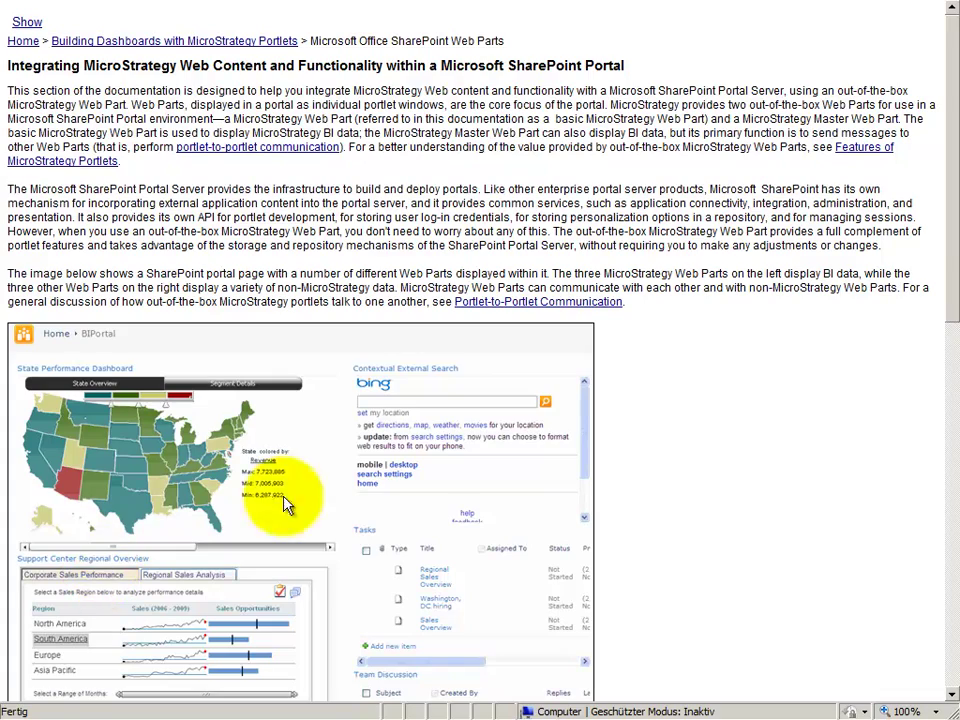
Step: Open the Deploying MicroStrategy Web Parts topic for SharePoint Portal 2010
left_click_drag(945, 294, 945, 645)
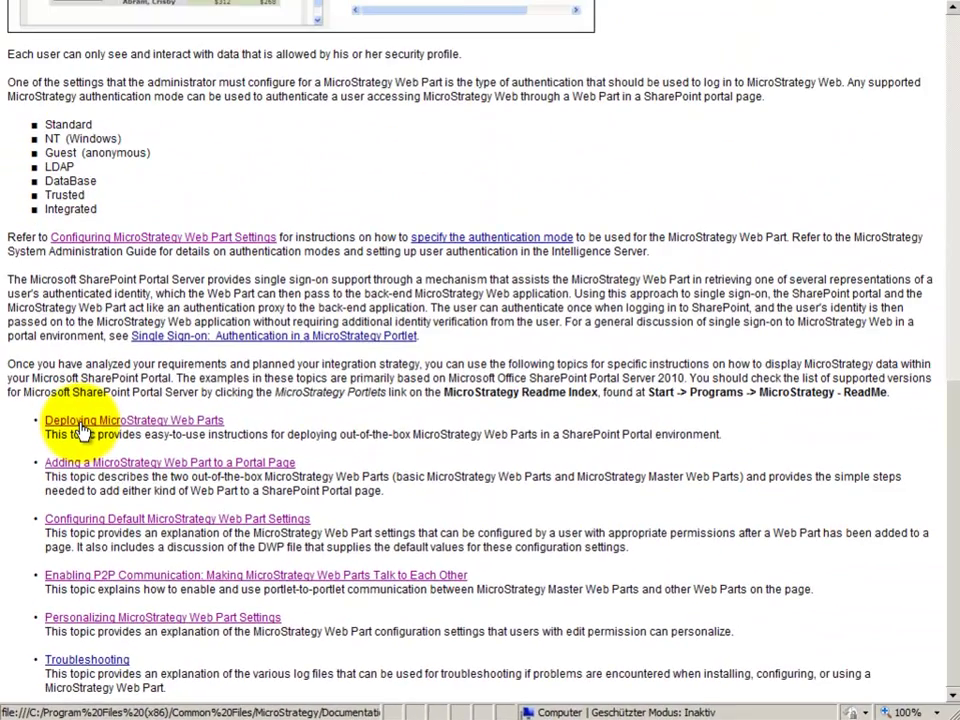
left_click(80, 424)
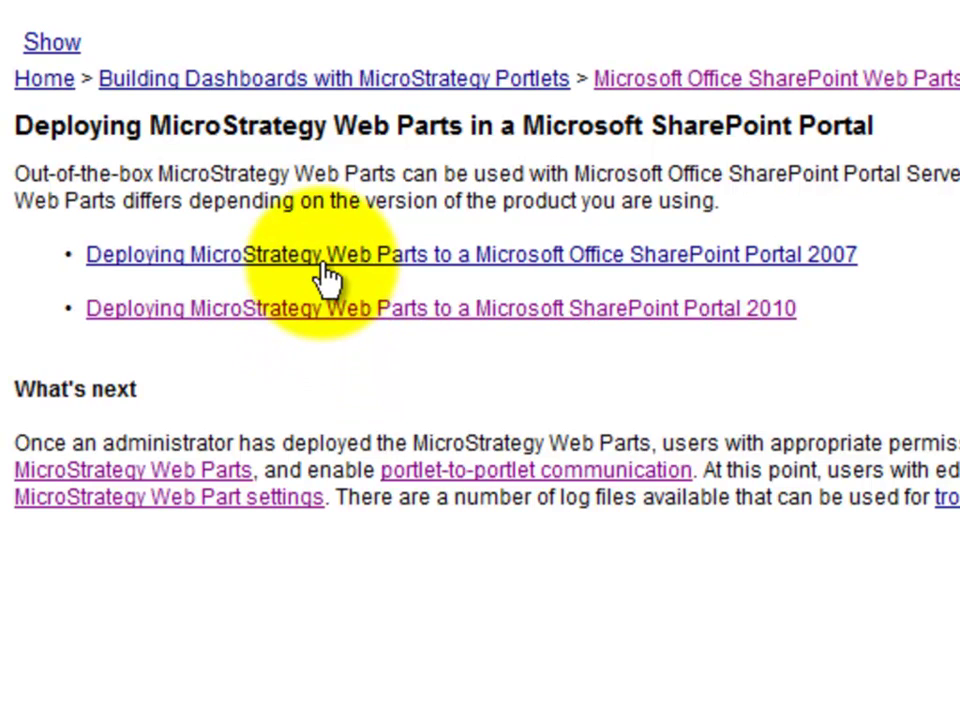
left_click(316, 312)
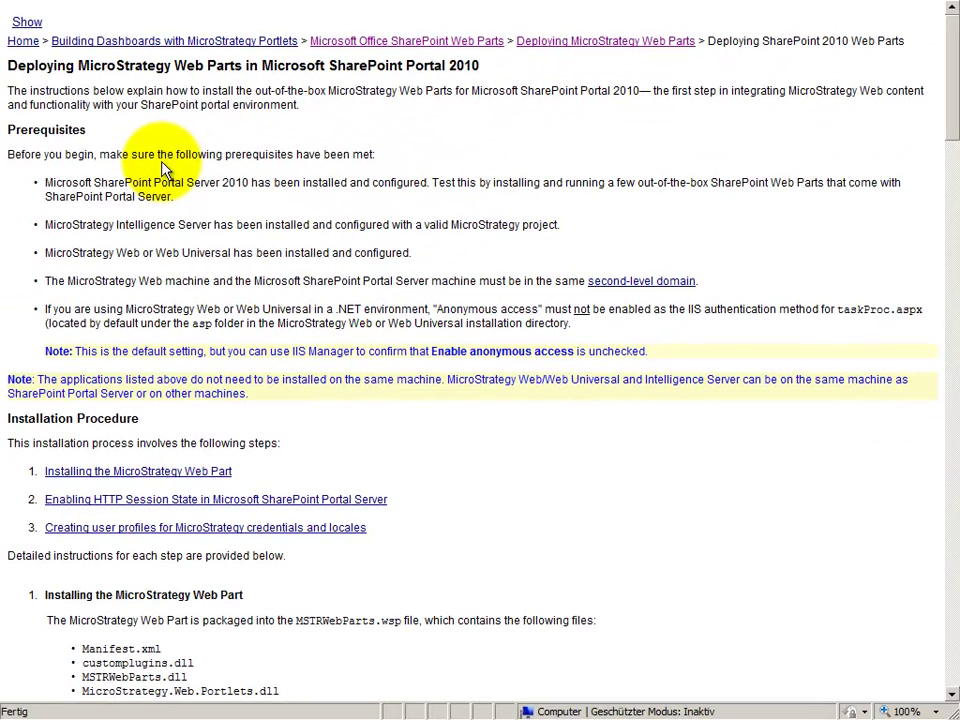